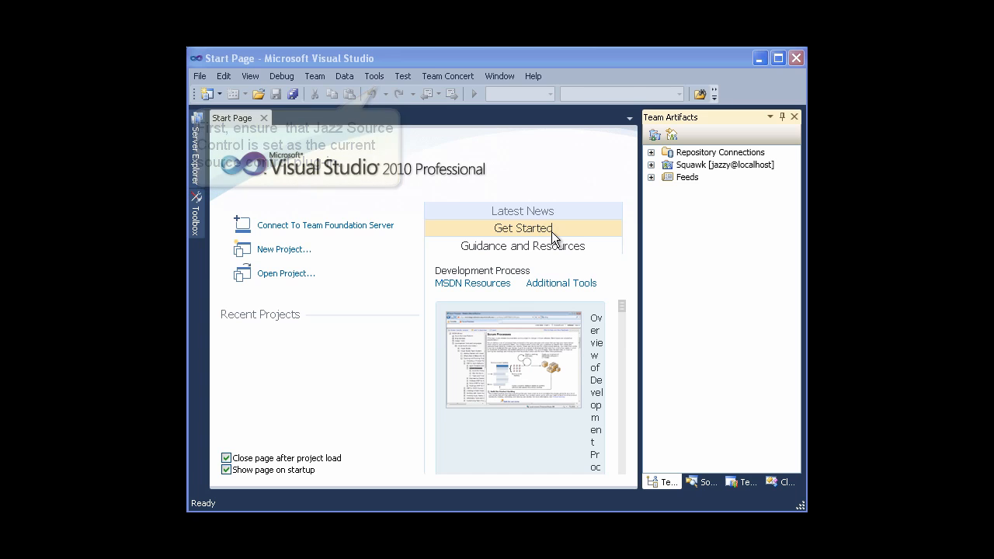
- Set Jazz Source Control as the current source control plug-in in the Visual Studio options
{"action": "left_click", "coordinate": [376, 77]}
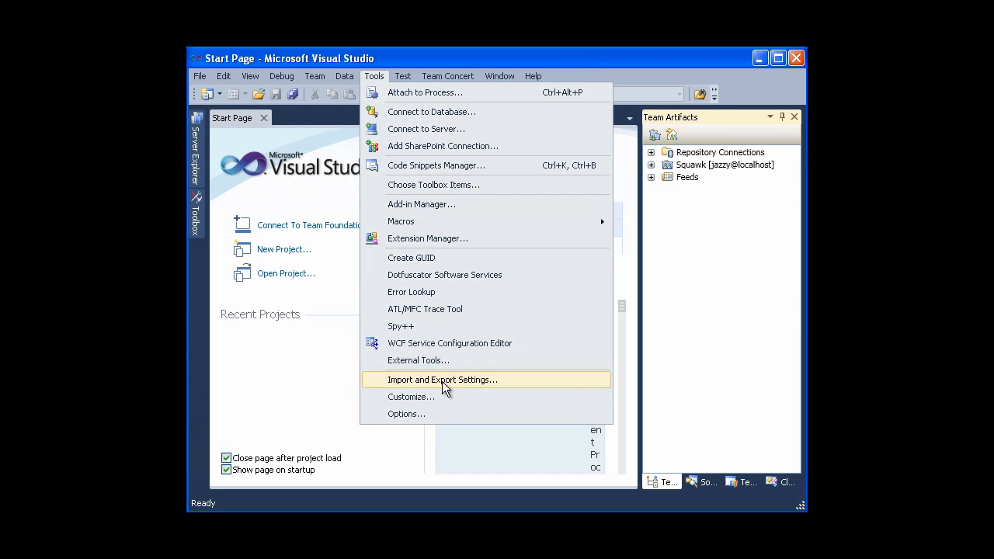
{"action": "left_click", "coordinate": [444, 415]}
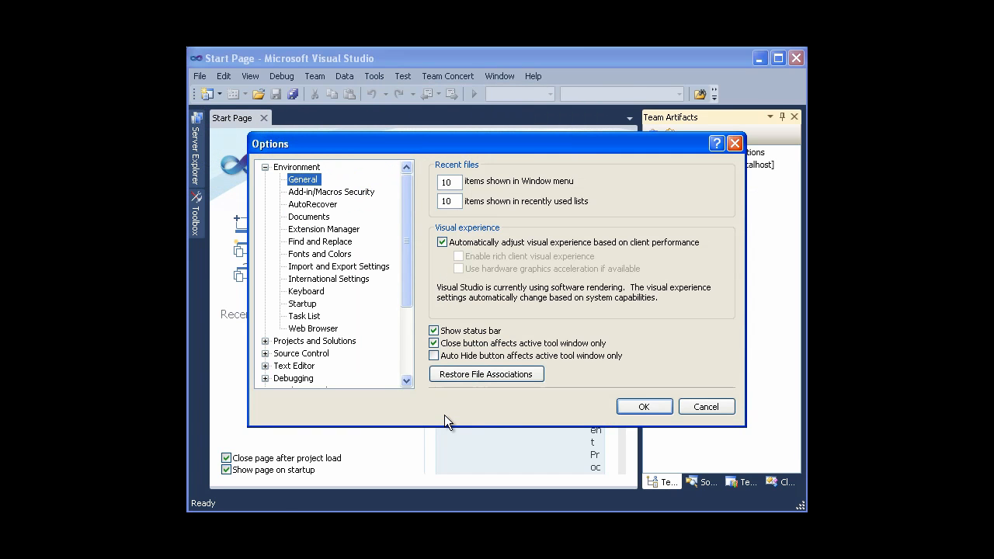
{"action": "left_click", "coordinate": [325, 353]}
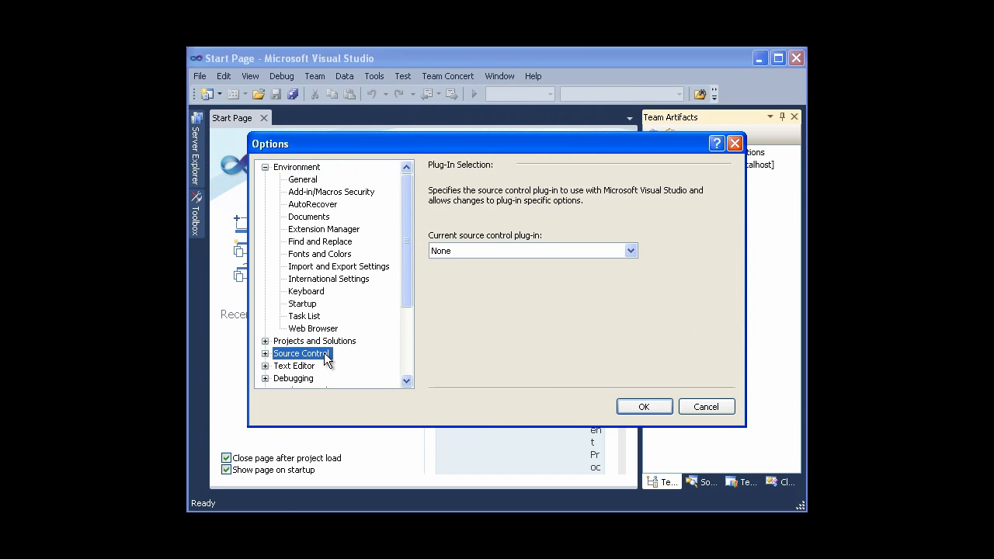
{"action": "left_click", "coordinate": [628, 252]}
{"action": "left_click", "coordinate": [611, 285]}
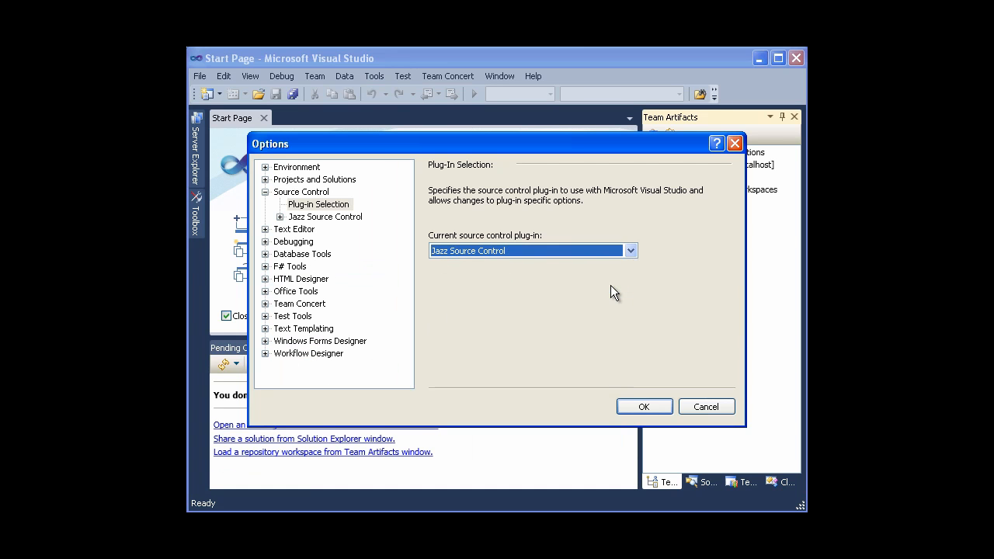
{"action": "left_click", "coordinate": [660, 405]}
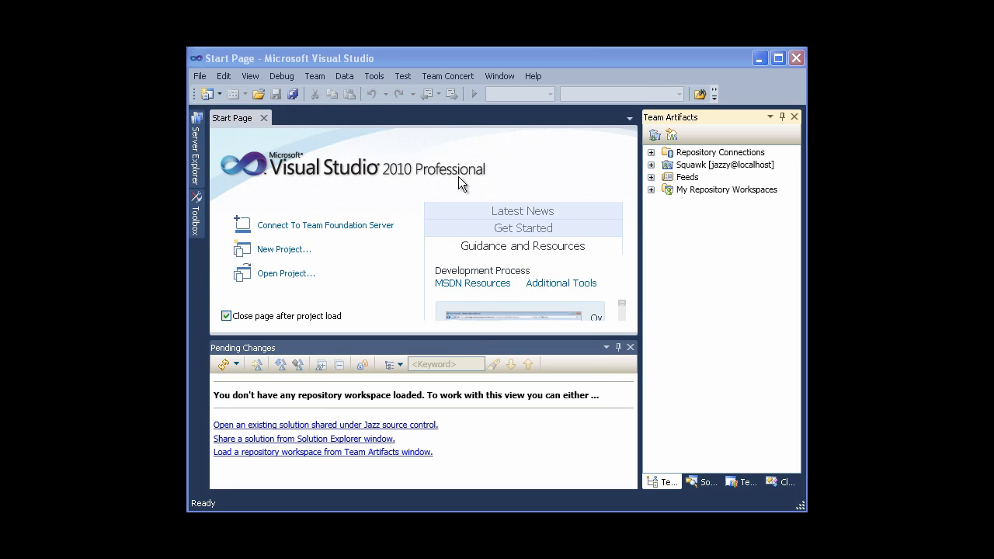
- Enable automatic check-in of local changes in the Jazz Source Control options
{"action": "left_click", "coordinate": [386, 81]}
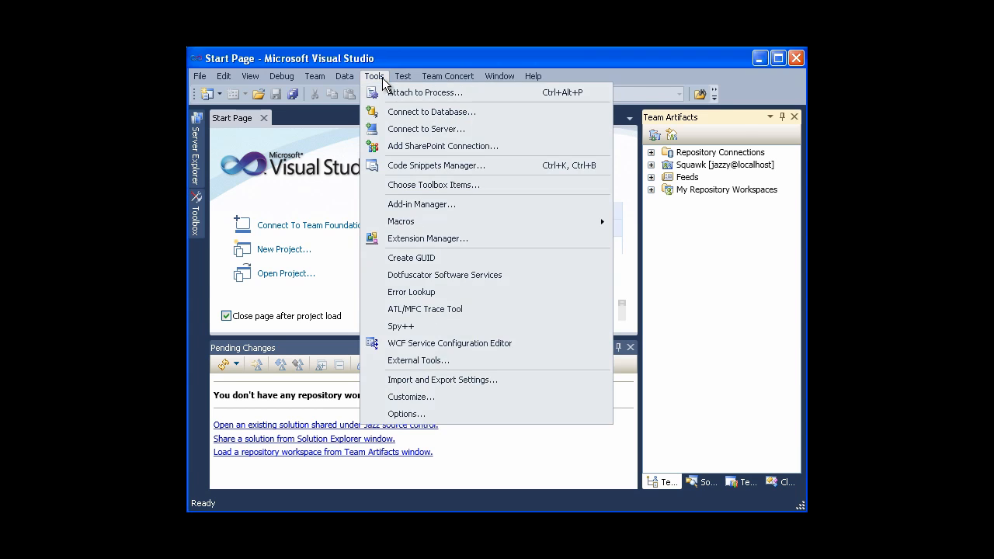
{"action": "left_click", "coordinate": [483, 414]}
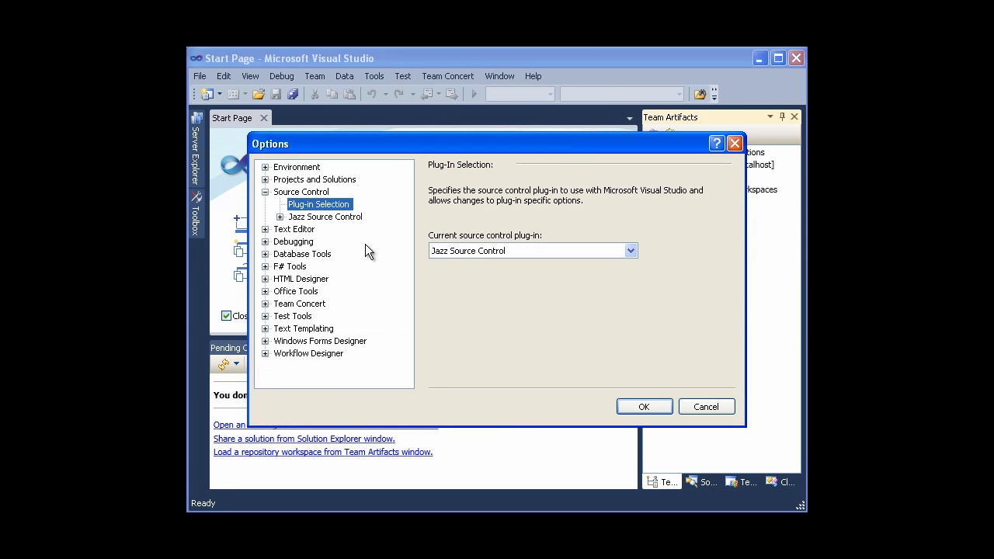
{"action": "left_click", "coordinate": [341, 214]}
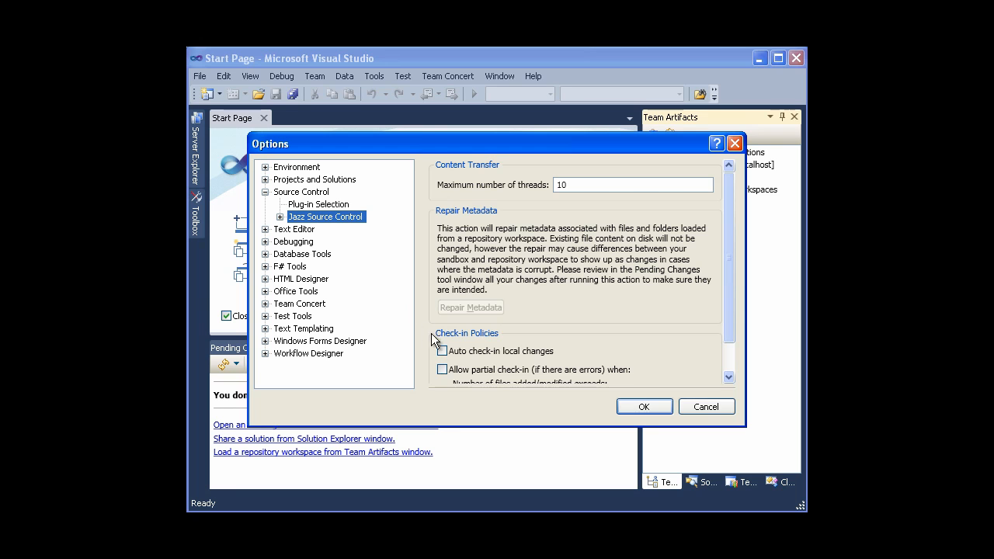
{"action": "left_click", "coordinate": [443, 351]}
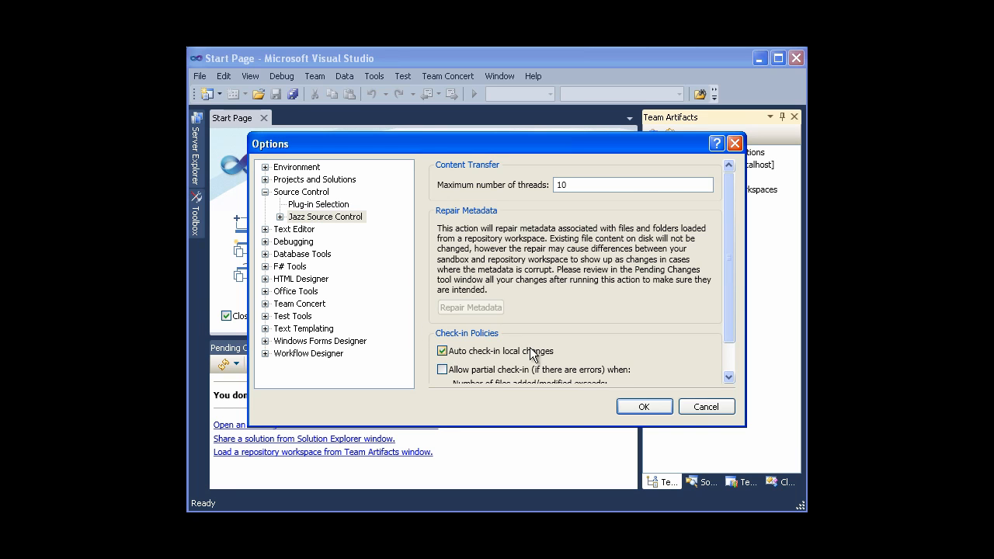
{"action": "left_click", "coordinate": [655, 407]}
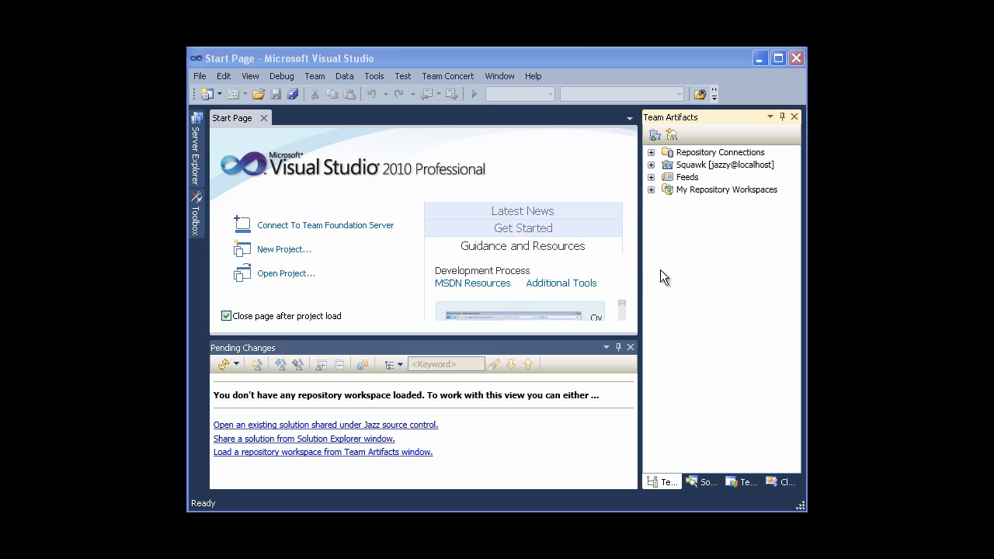
- Set the Team Artifacts window to auto-hide and expand the Squawk project area's Source Control node to list its streams
{"action": "left_click", "coordinate": [651, 165]}
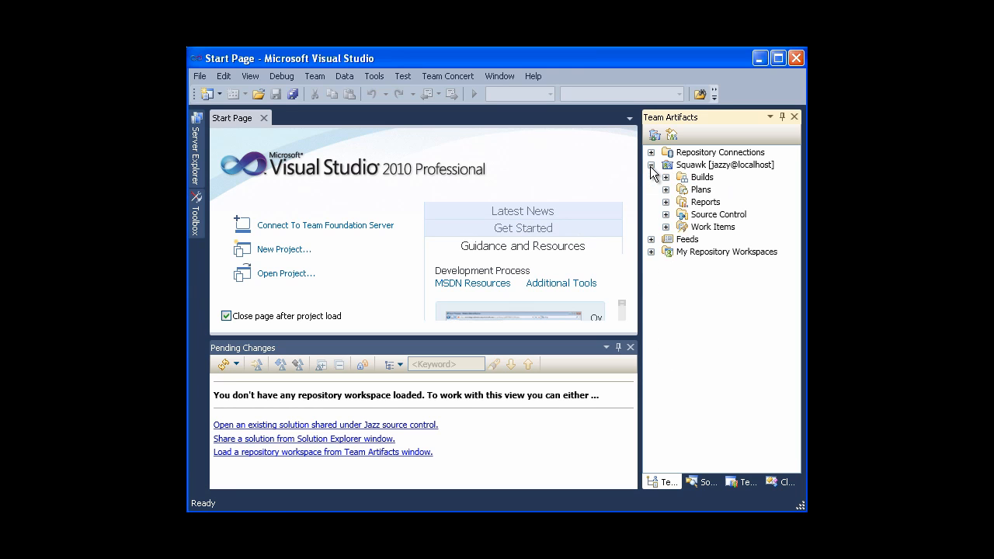
{"action": "left_click", "coordinate": [728, 213]}
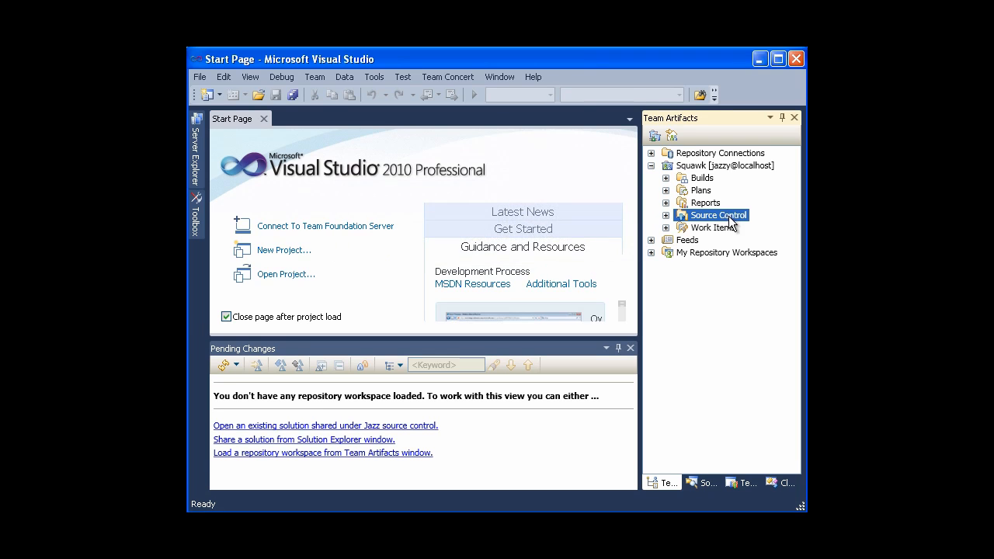
{"action": "left_click", "coordinate": [783, 119]}
{"action": "mouse_move", "coordinate": [797, 155]}
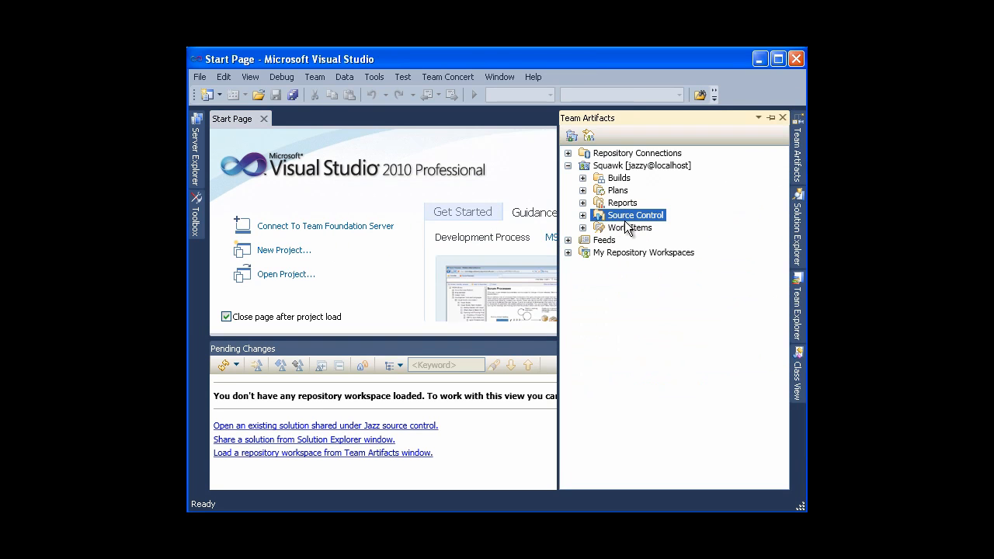
{"action": "left_click", "coordinate": [584, 215]}
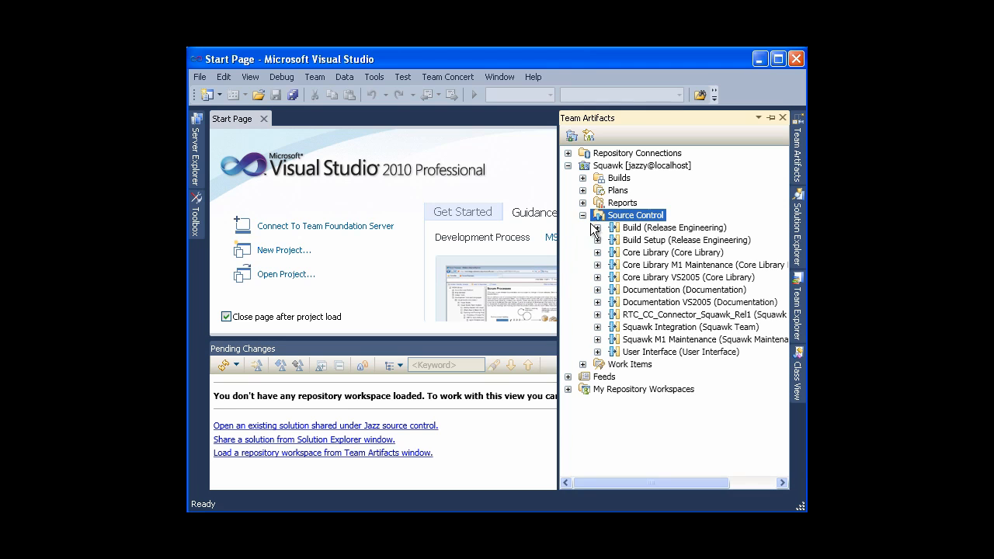
- Create a repository workspace from the Core Library VS2005 stream with the default name and all components, loading it after creation
{"action": "left_click", "coordinate": [643, 278]}
{"action": "right_click", "coordinate": [643, 281]}
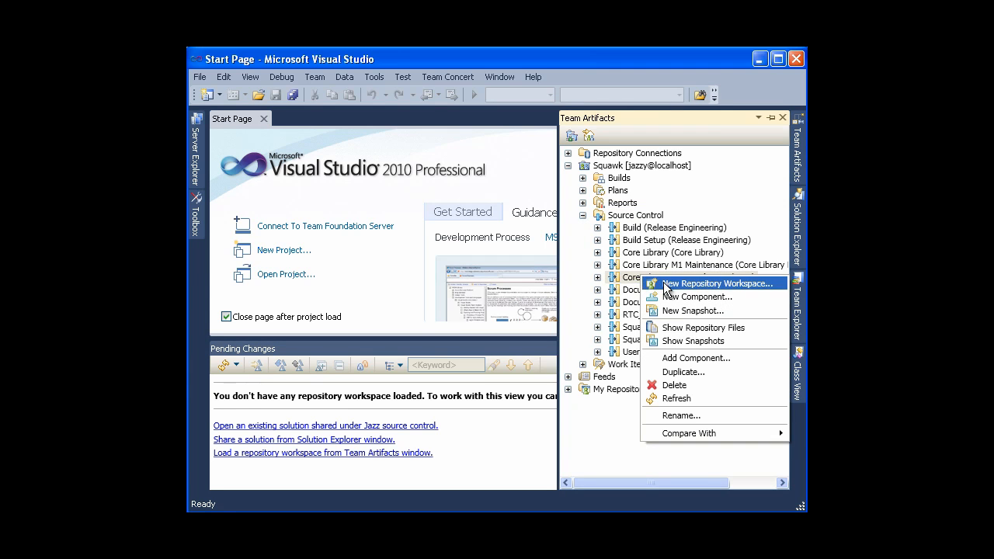
{"action": "left_click", "coordinate": [663, 283]}
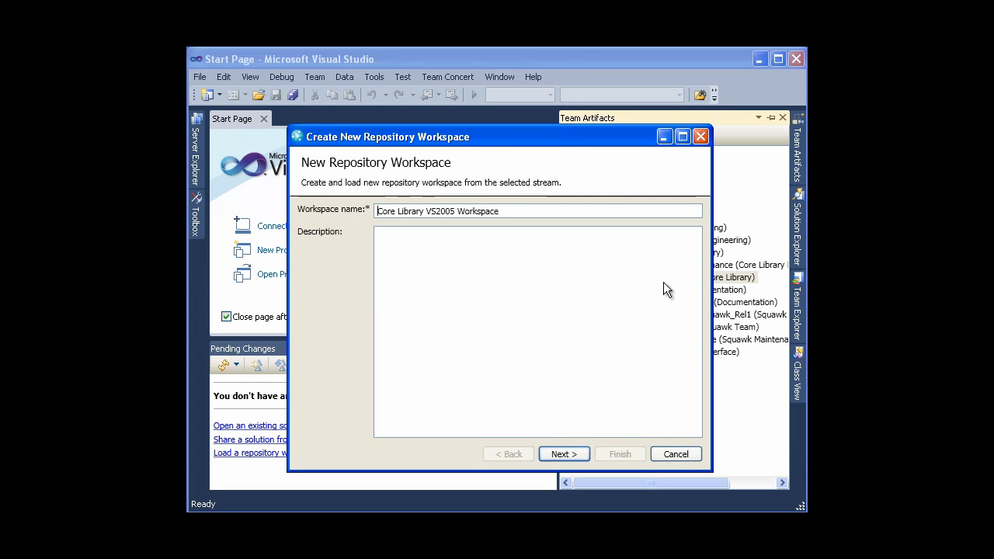
{"action": "left_click", "coordinate": [569, 453]}
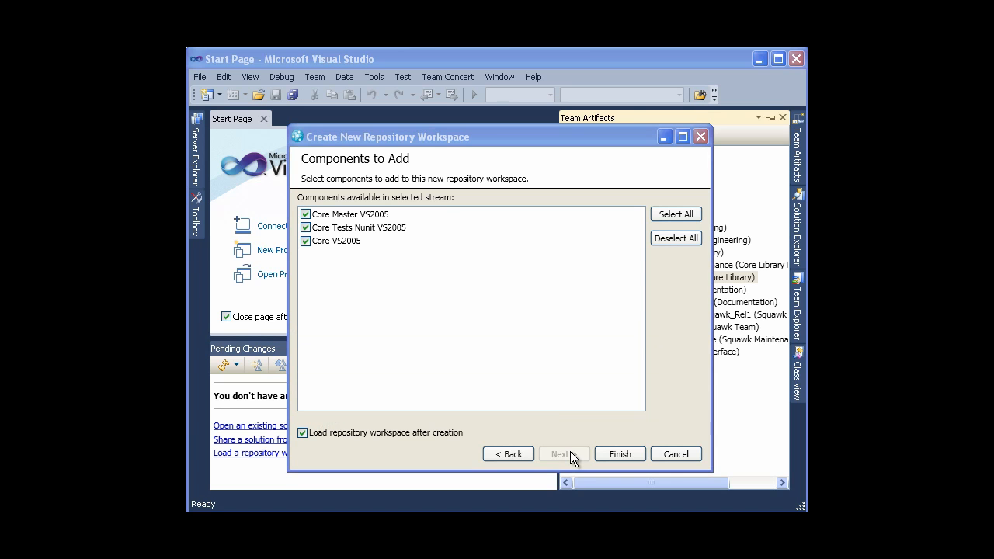
{"action": "left_click", "coordinate": [621, 454]}
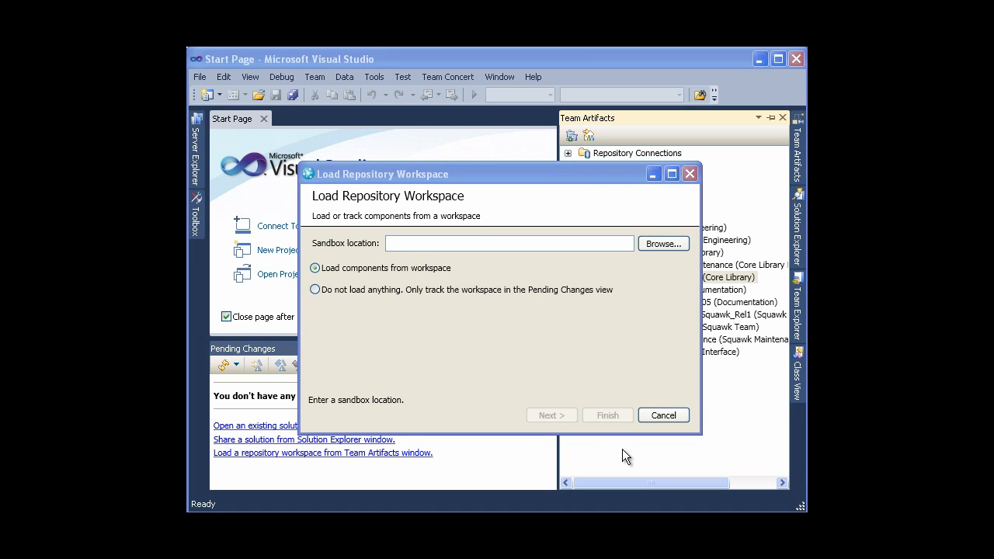
- Load all components of the new repository workspace into the sandbox location c:\jazzworkspace\squawk
{"action": "left_click", "coordinate": [400, 245]}
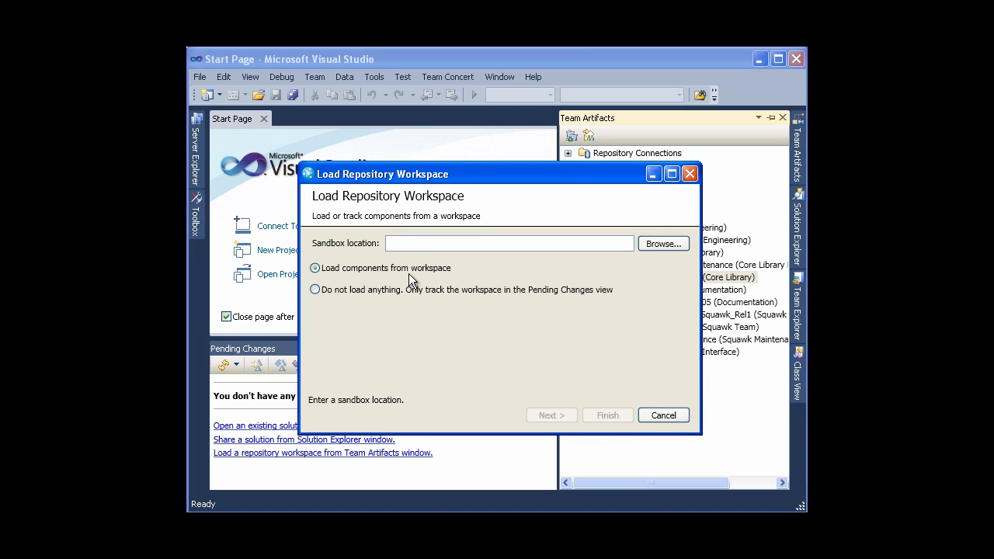
{"action": "type", "text": "c:"}
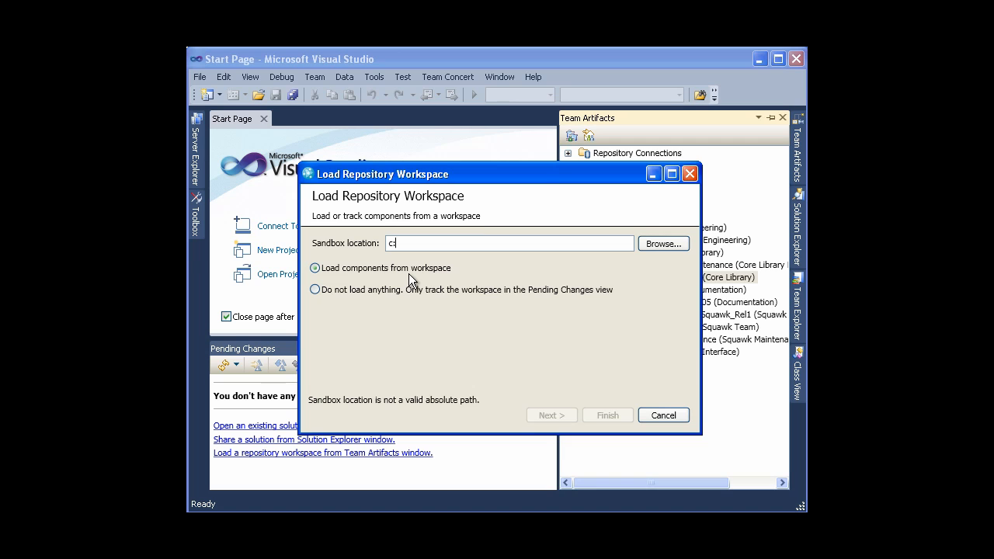
{"action": "type", "text": "\\jazz"}
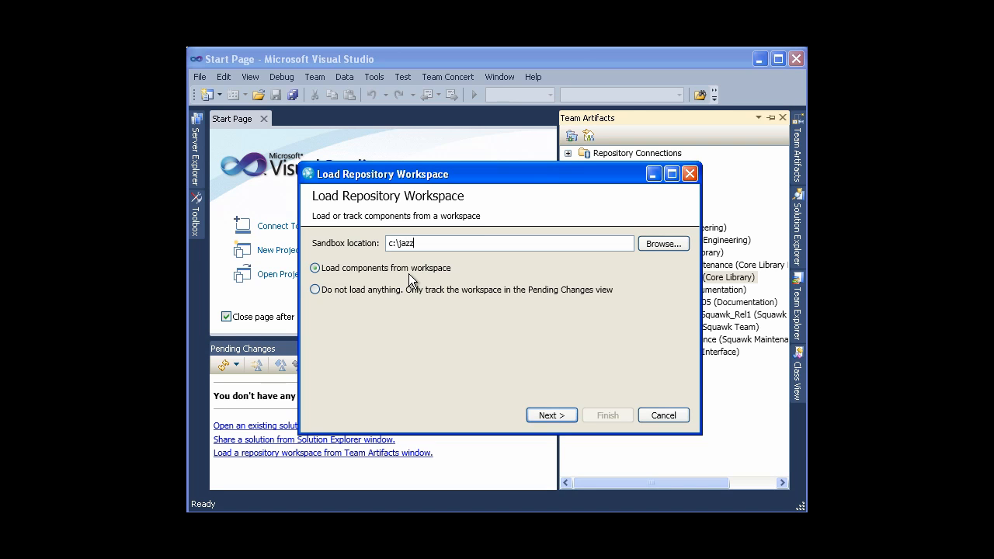
{"action": "type", "text": "workspace\\squawk"}
{"action": "left_click", "coordinate": [554, 416]}
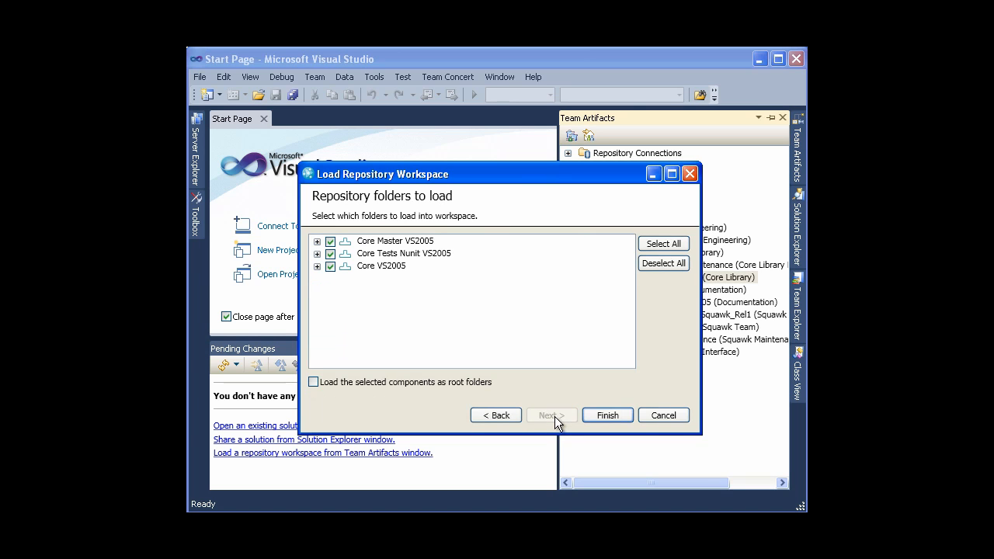
{"action": "left_click", "coordinate": [597, 413]}
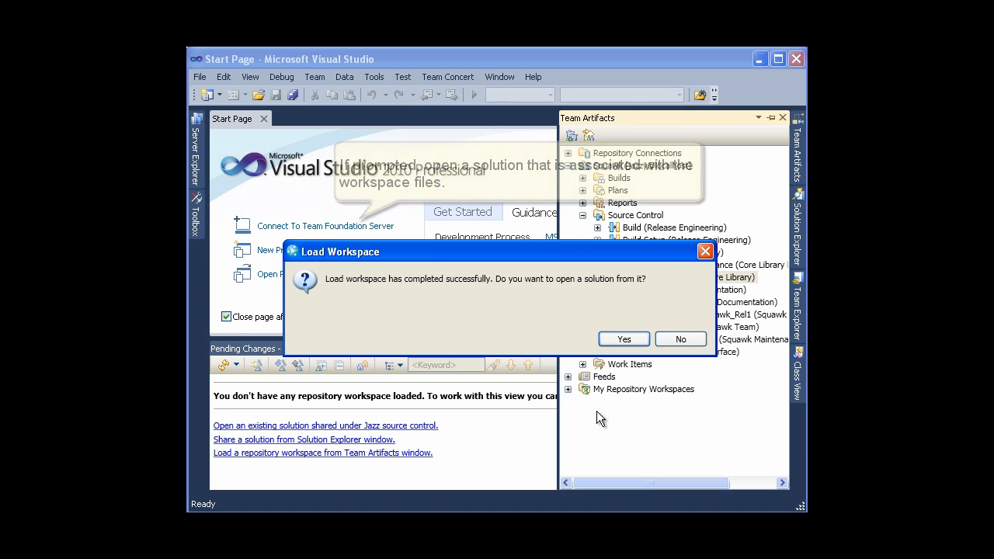
- Open Squawk.sln from the loaded Squawk folder and show the solution in Solution Explorer
{"action": "left_click", "coordinate": [634, 340]}
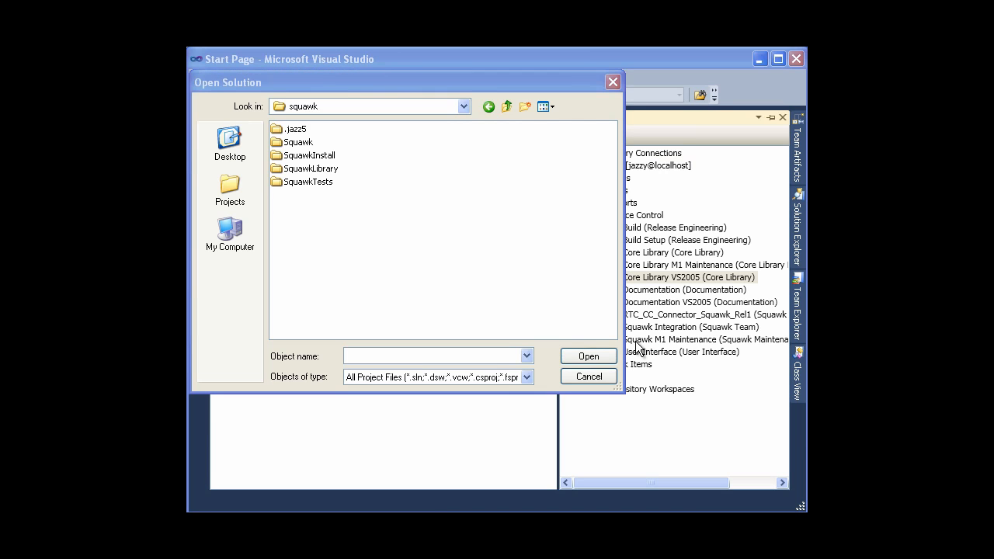
{"action": "double_click", "coordinate": [303, 144]}
{"action": "left_click", "coordinate": [304, 157]}
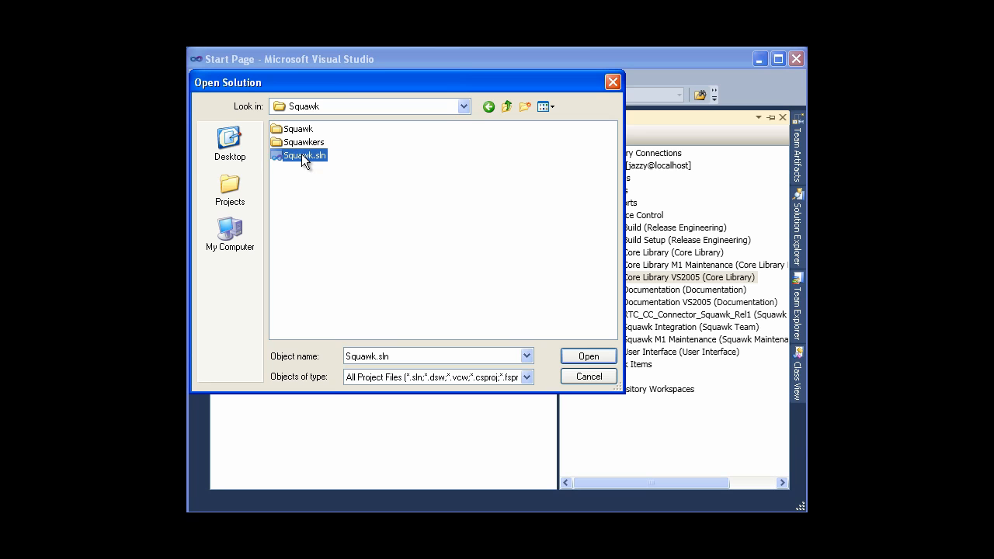
{"action": "left_click", "coordinate": [611, 357]}
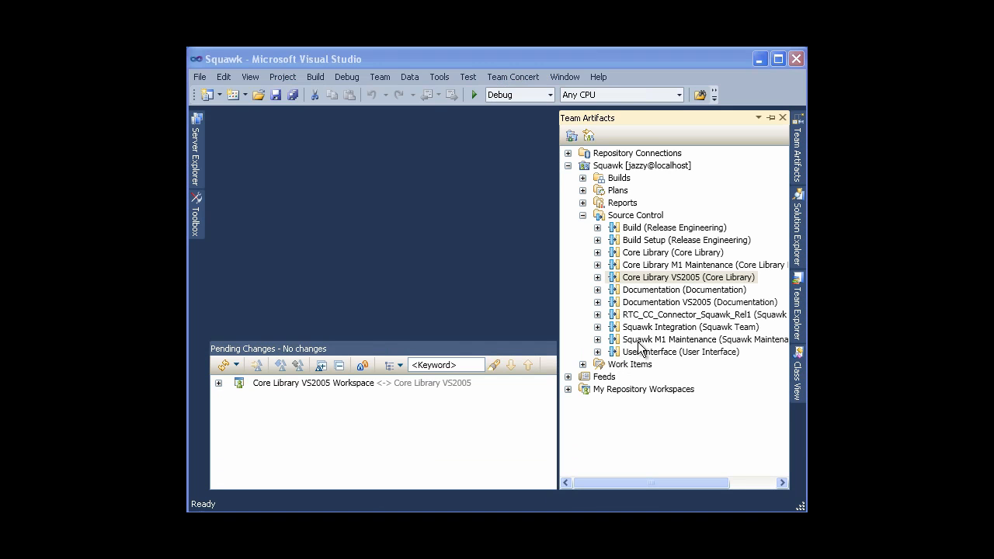
{"action": "left_click", "coordinate": [796, 242]}
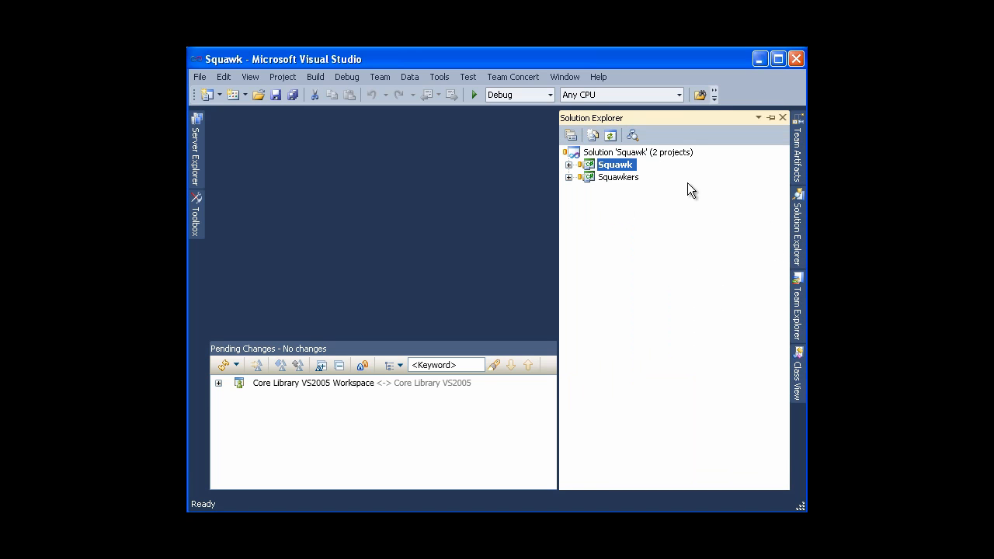
{"action": "left_click", "coordinate": [643, 156]}
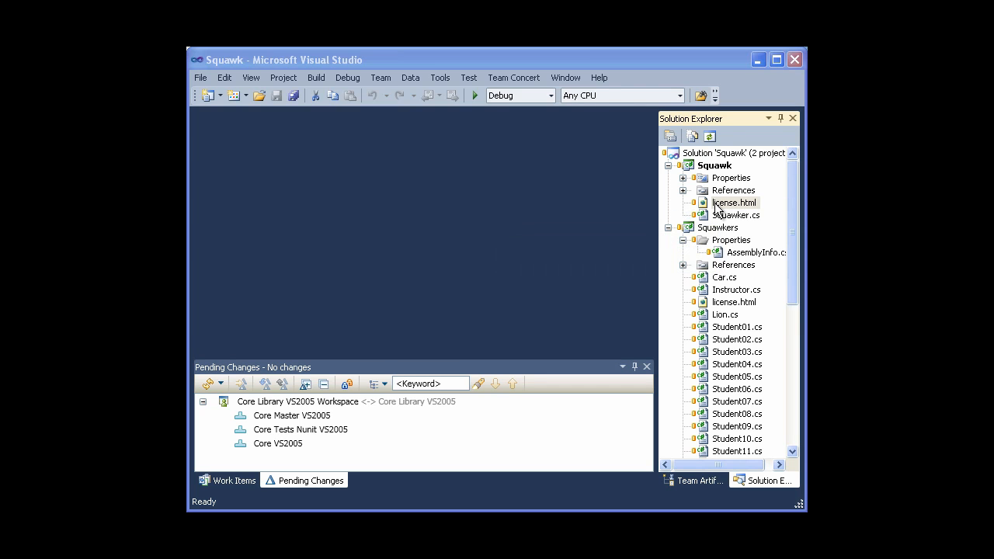
- Change the month and day in the Squawk project's license.html to "Oct. 1" and save all files
{"action": "double_click", "coordinate": [716, 205]}
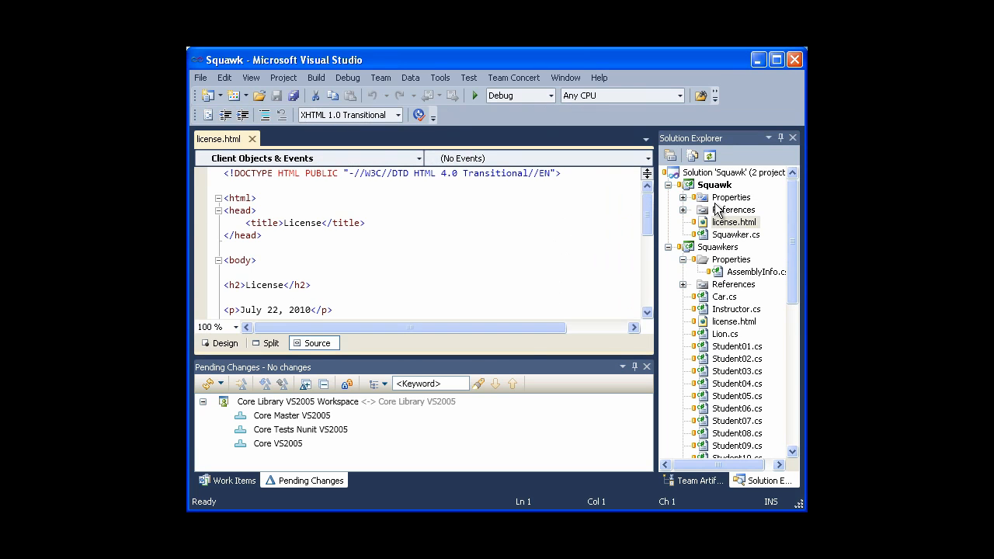
{"action": "left_click_drag", "start_coordinate": [278, 311], "coordinate": [240, 313]}
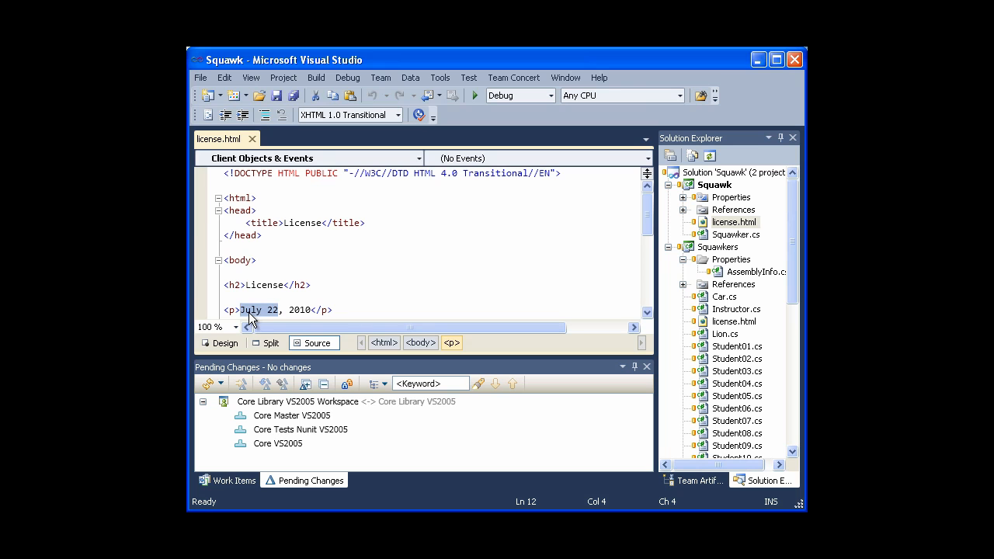
{"action": "type", "text": "Oct."}
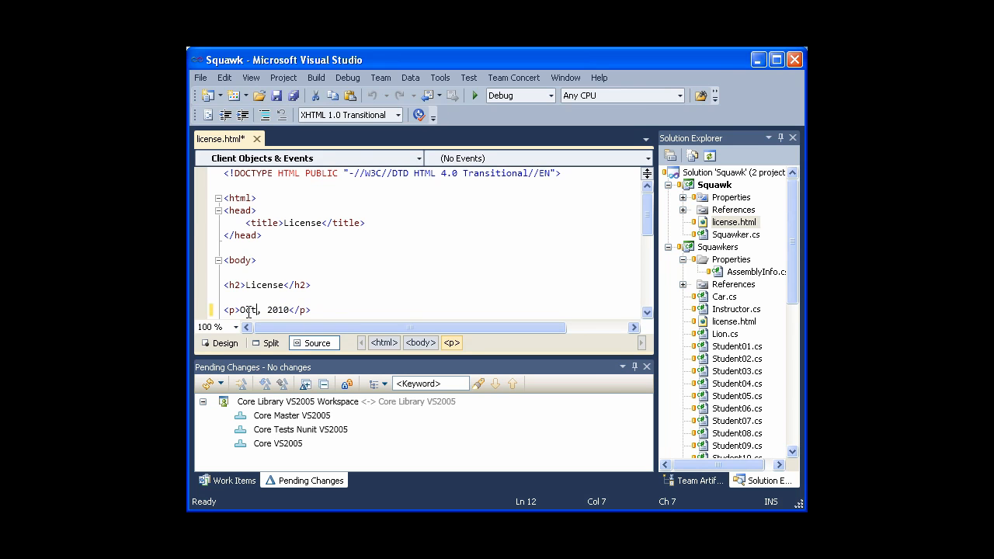
{"action": "type", "text": " 1"}
{"action": "left_click", "coordinate": [200, 78]}
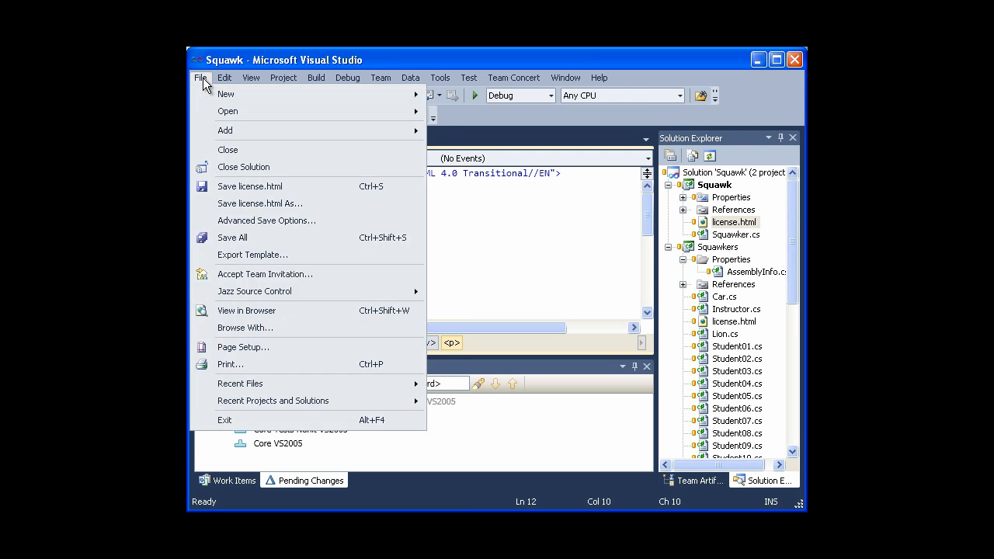
{"action": "left_click", "coordinate": [240, 242]}
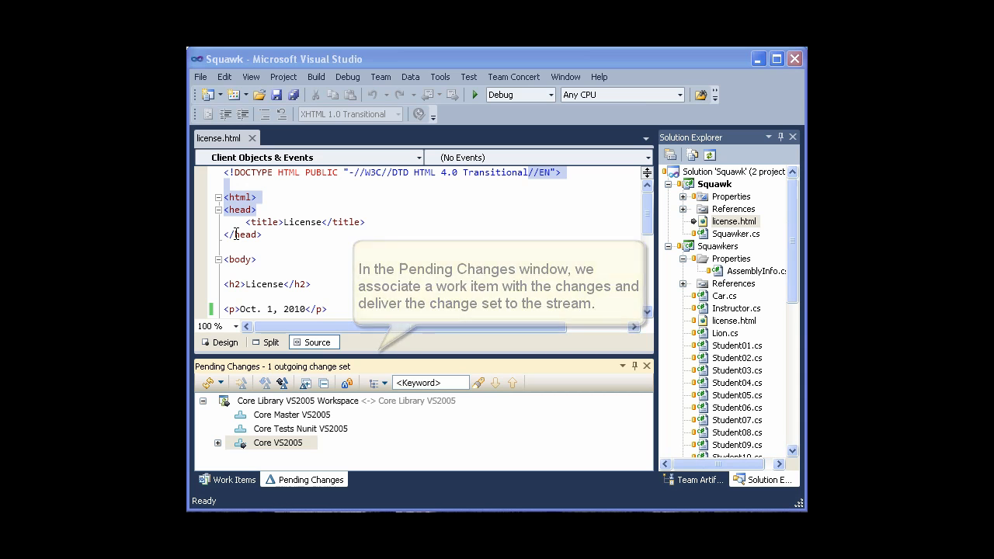
- Associate work item 509 "Update licenses" with the outgoing license.html change set in the Core VS2005 component
{"action": "left_click", "coordinate": [218, 443]}
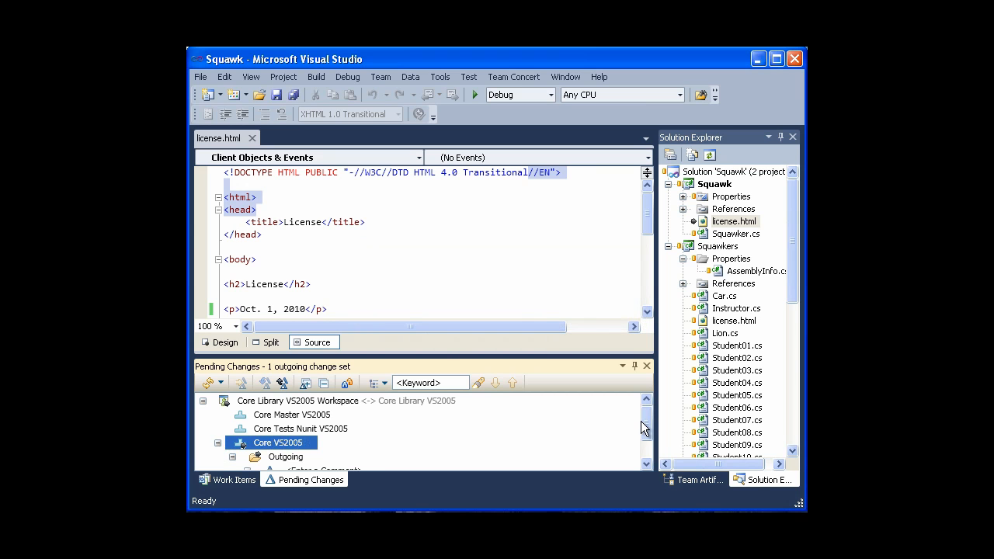
{"action": "scroll", "coordinate": [641, 421], "scroll_direction": "down", "scroll_amount": 3}
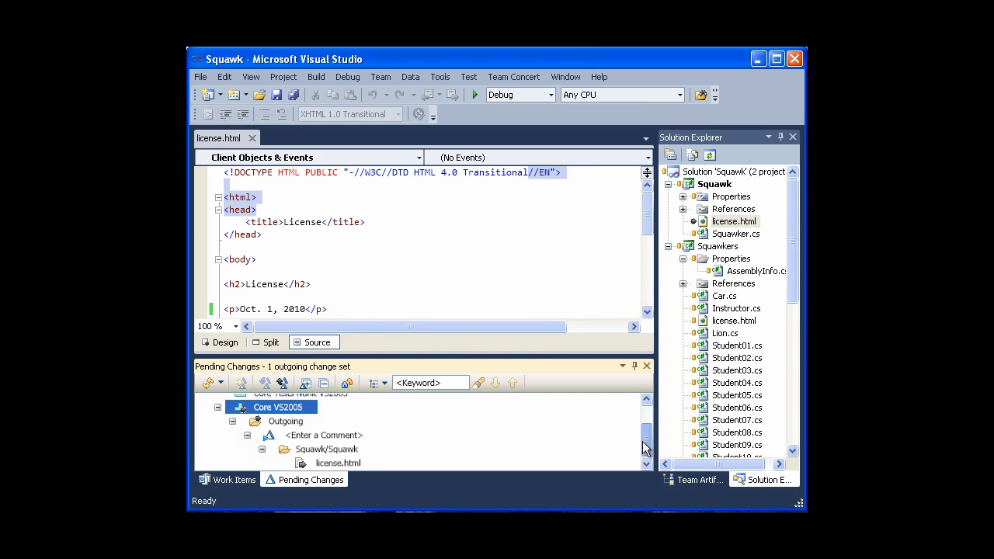
{"action": "right_click", "coordinate": [313, 436]}
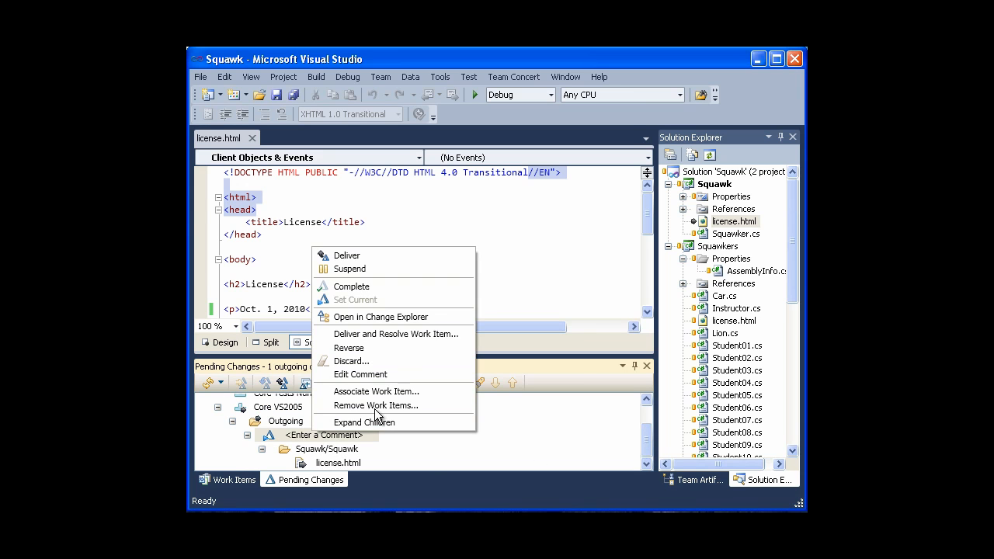
{"action": "left_click", "coordinate": [404, 391]}
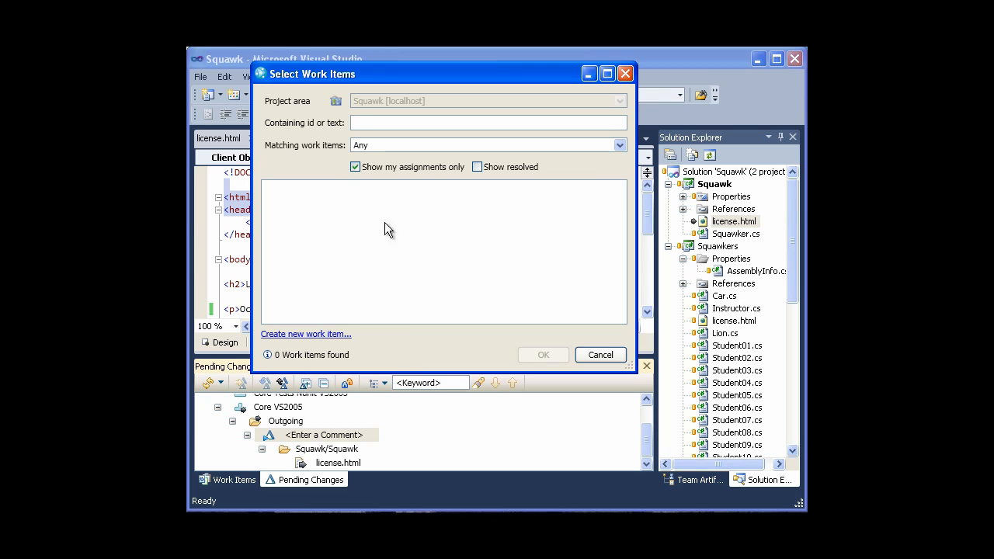
{"action": "type", "text": "509"}
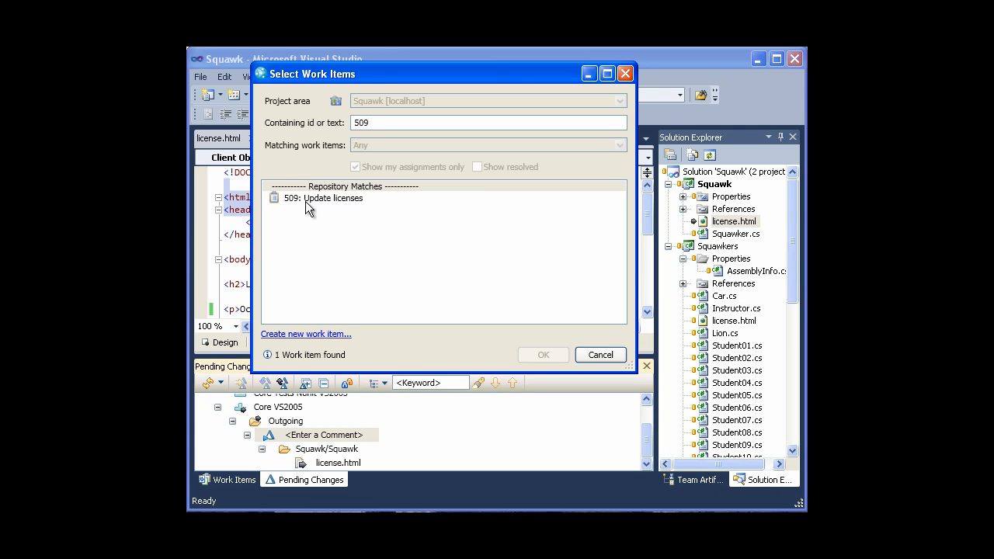
{"action": "left_click", "coordinate": [306, 201]}
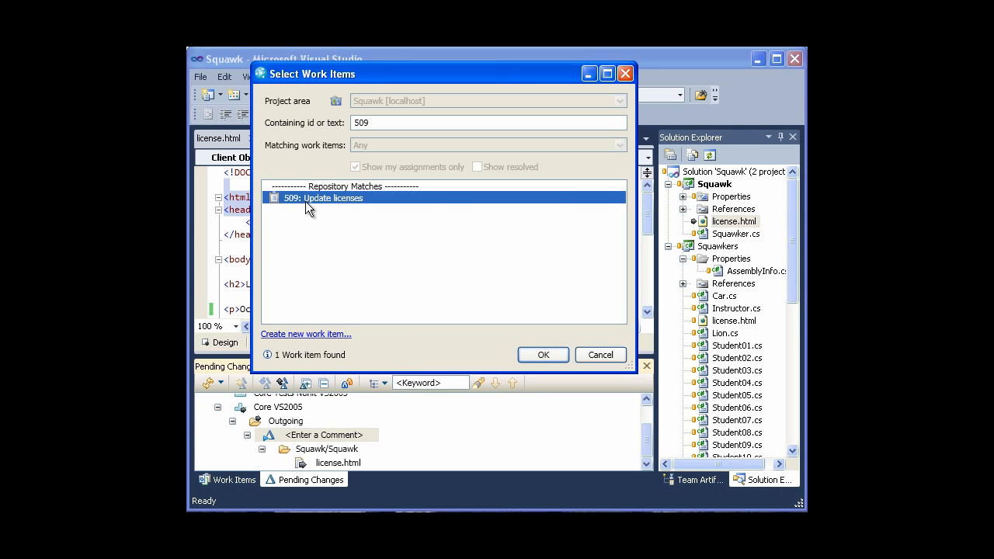
{"action": "left_click", "coordinate": [563, 358]}
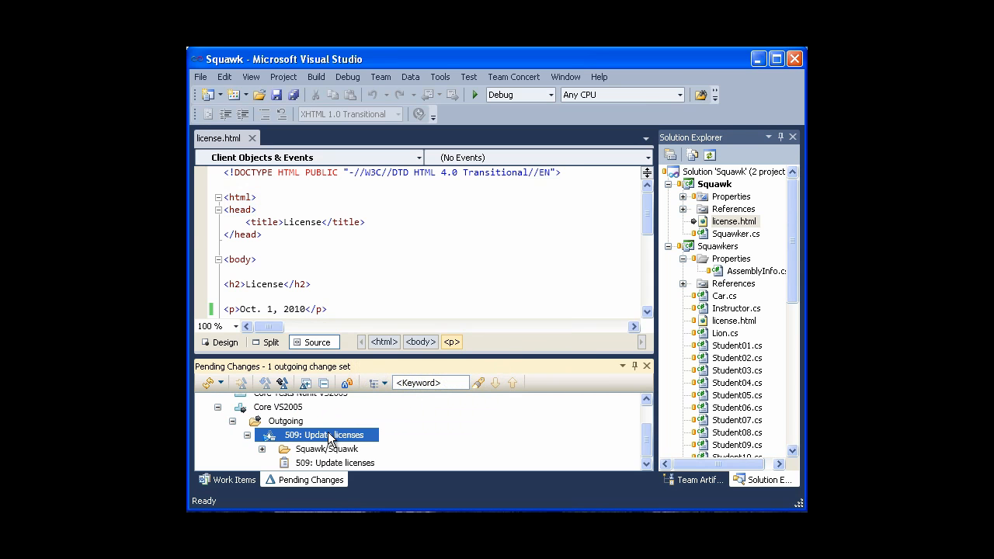
- Deliver the outgoing "Update licenses" change set and resolve its work item, without adding a comment or approvers
{"action": "right_click", "coordinate": [329, 440]}
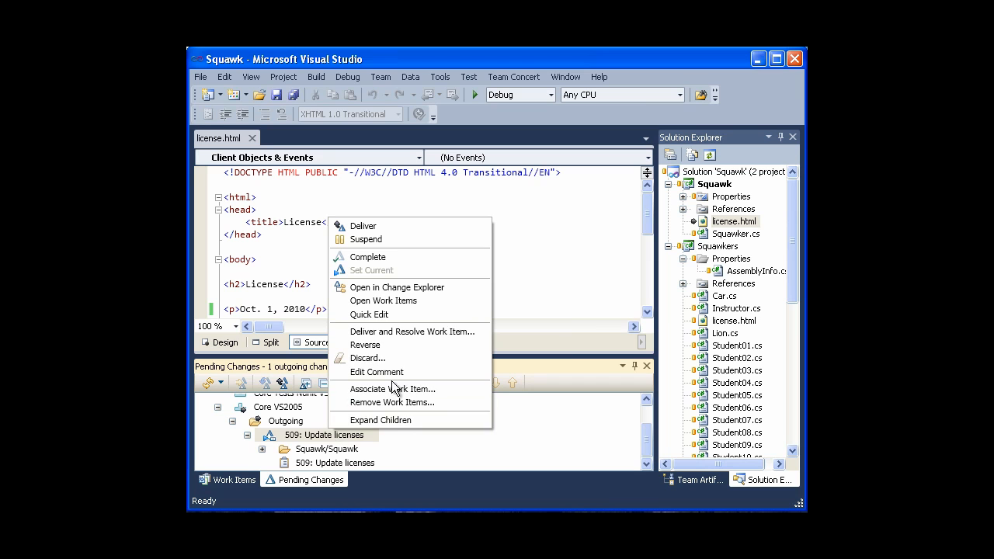
{"action": "left_click", "coordinate": [423, 333]}
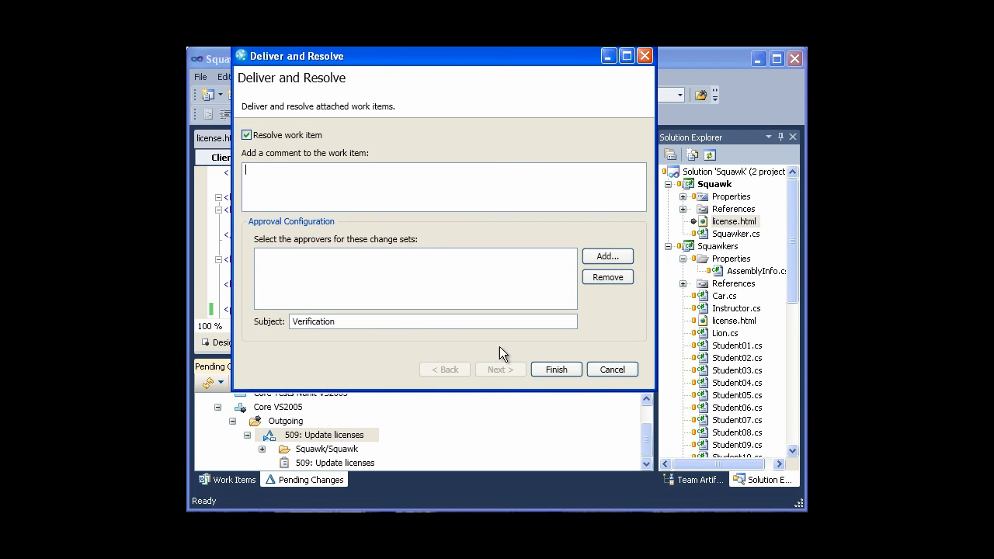
{"action": "left_click", "coordinate": [542, 368]}
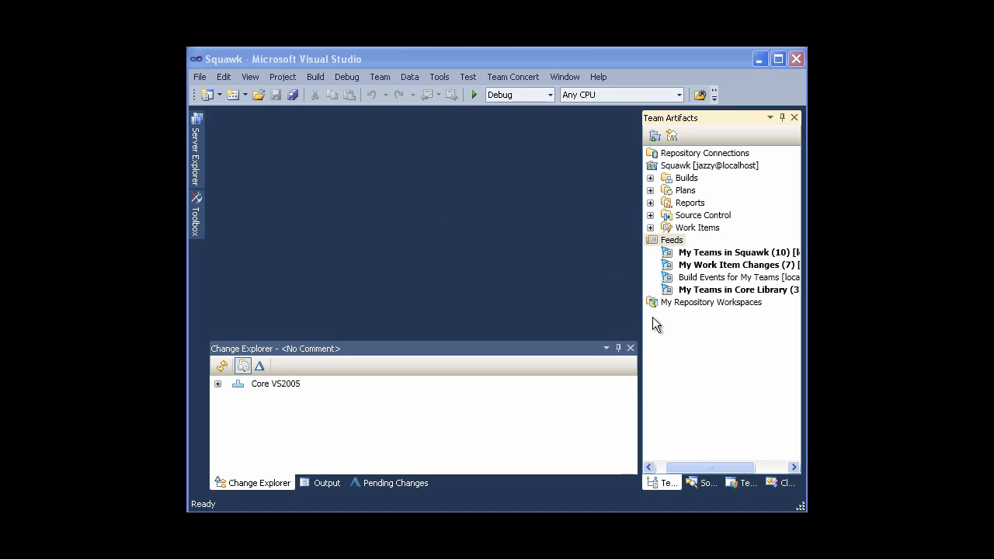
- Open the My Teams in Core Library feed to review the team's recent events
{"action": "left_click", "coordinate": [691, 293]}
{"action": "right_click", "coordinate": [693, 293]}
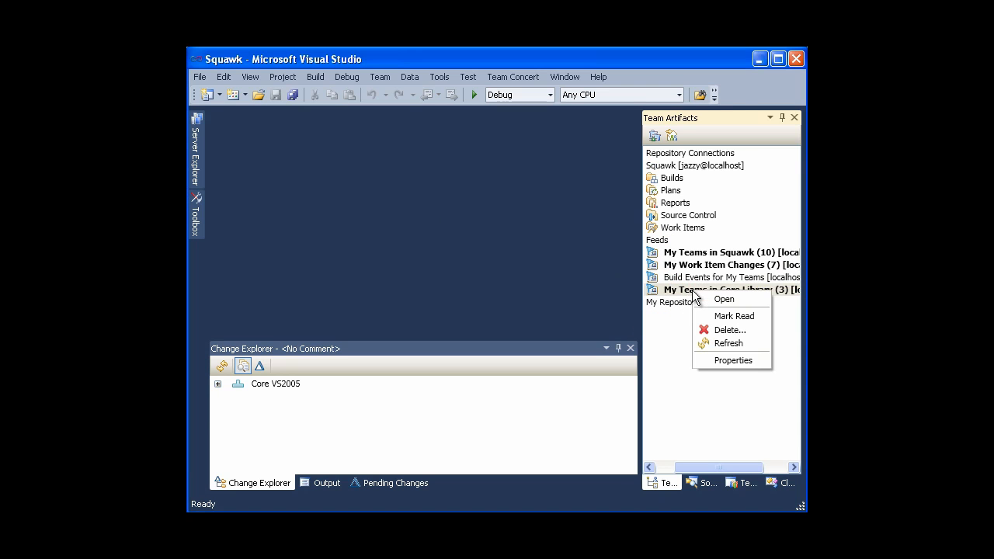
{"action": "left_click", "coordinate": [703, 300]}
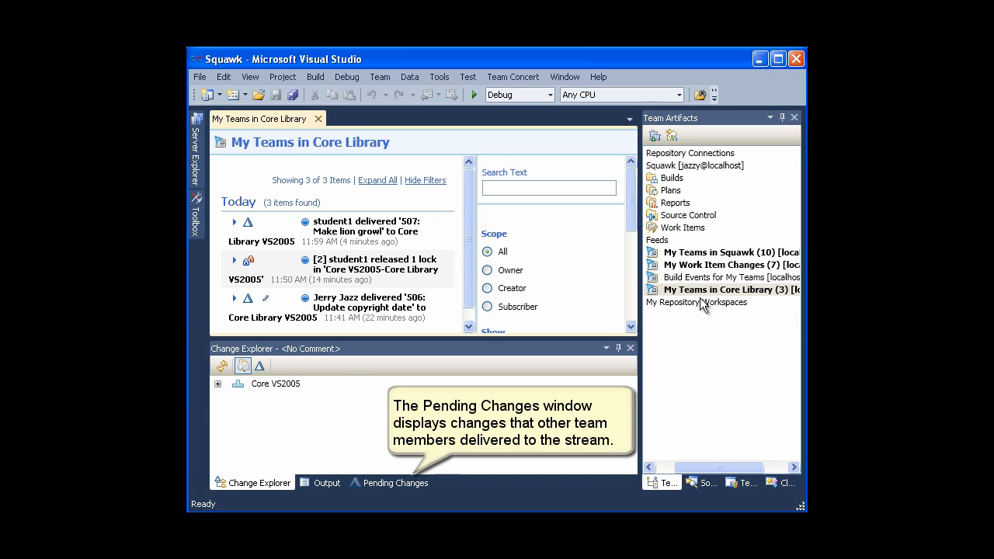
{"action": "left_click", "coordinate": [539, 350]}
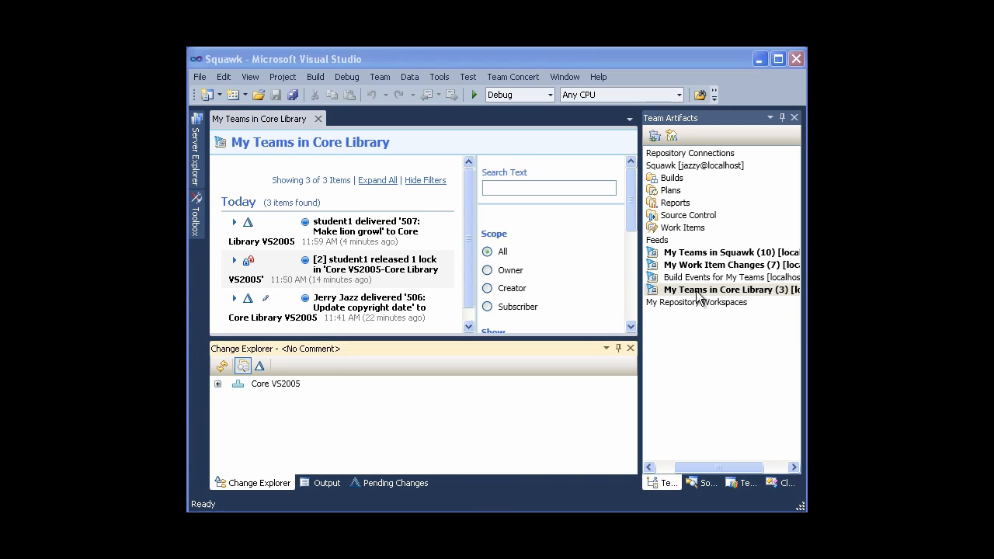
- Expand the incoming "Make lion growl" change set in Pending Changes and open its Lion.cs file in the compare editor
{"action": "left_click", "coordinate": [421, 483]}
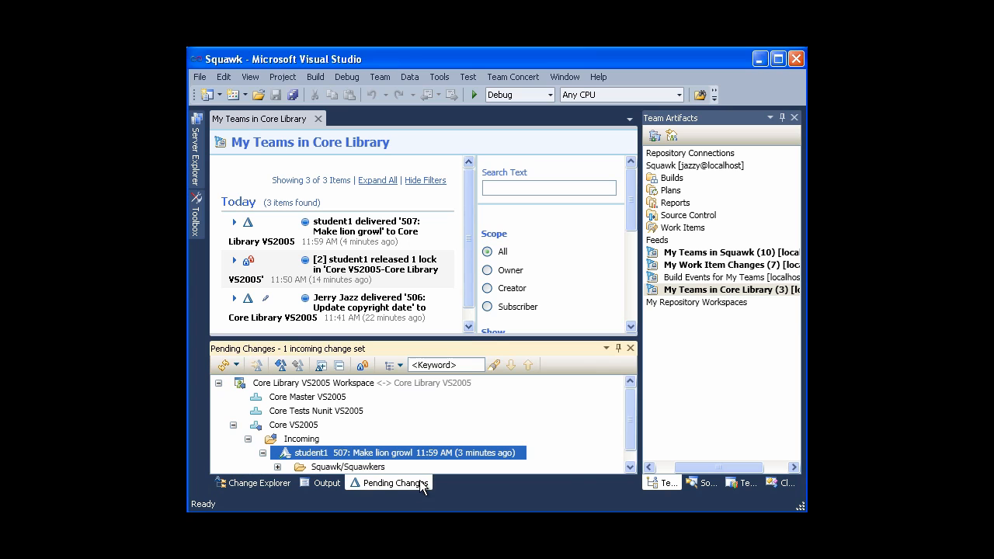
{"action": "left_click", "coordinate": [277, 467]}
{"action": "left_click", "coordinate": [629, 434]}
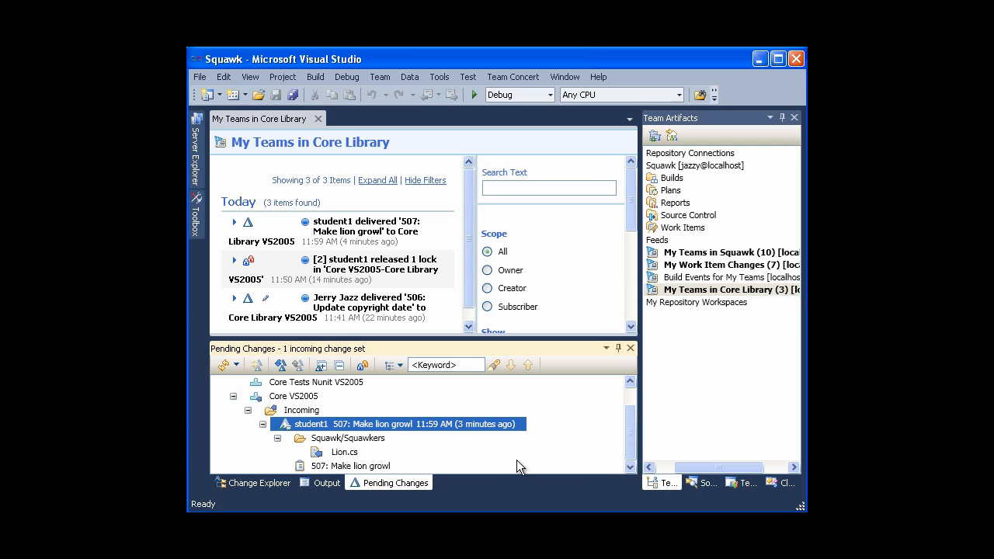
{"action": "left_click", "coordinate": [361, 454]}
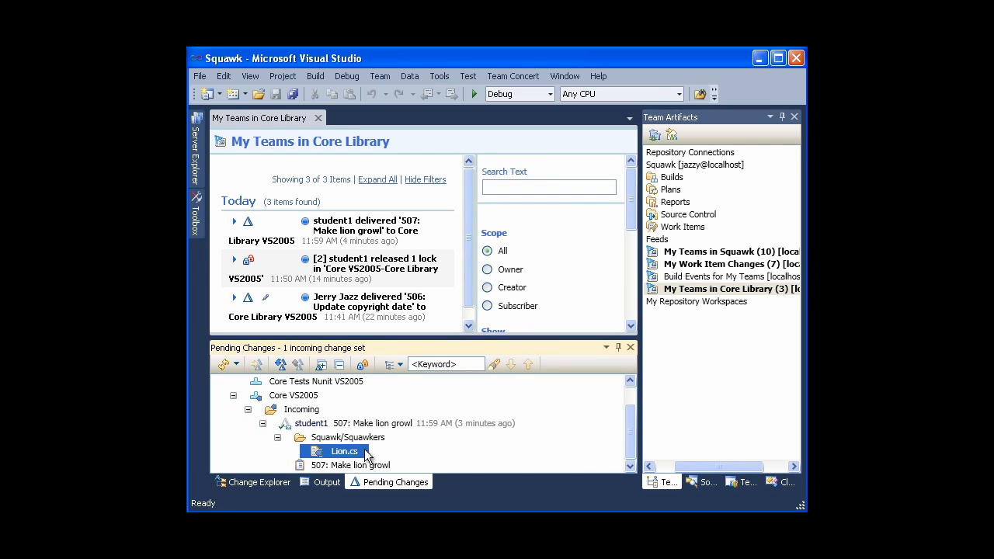
{"action": "right_click", "coordinate": [338, 457]}
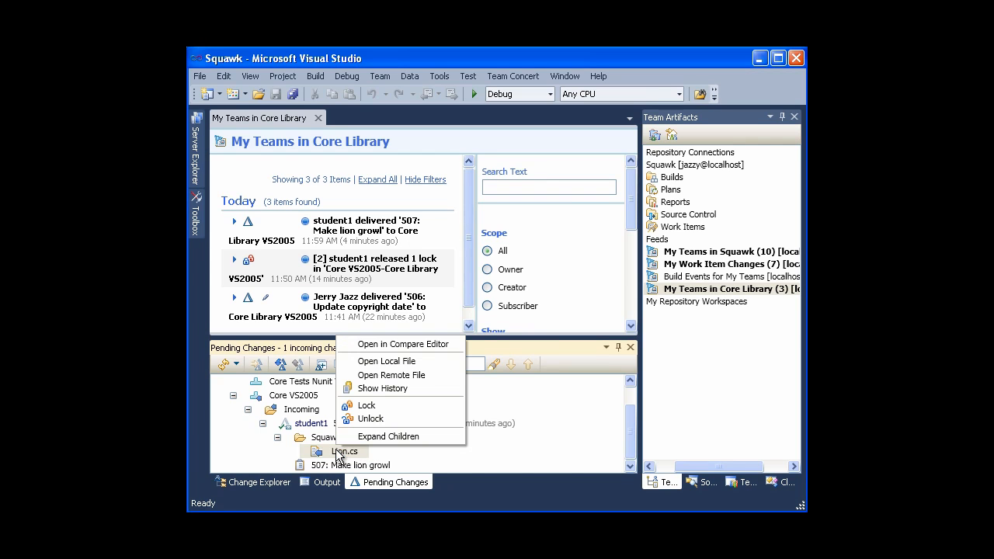
{"action": "left_click", "coordinate": [346, 351]}
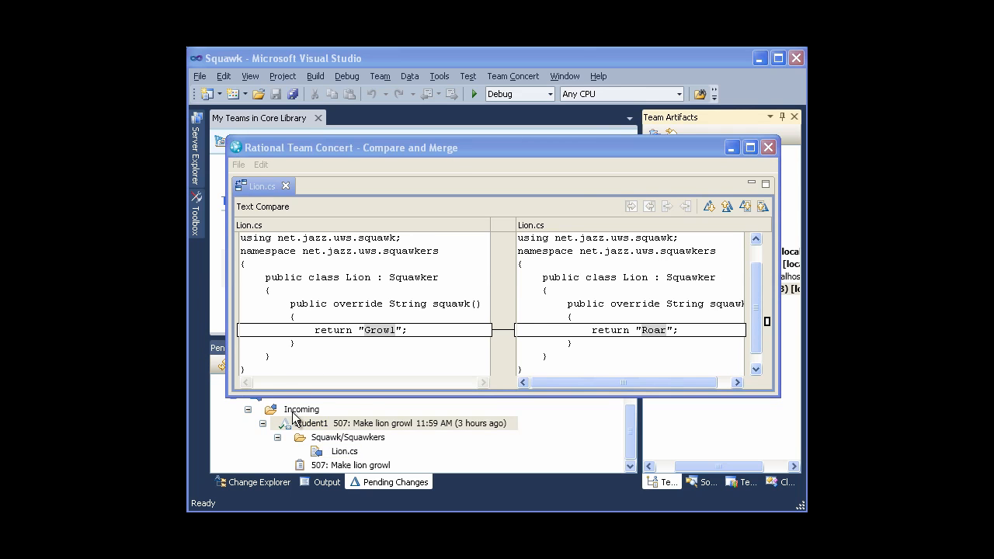
- Open the work item attached to the incoming "Make lion growl" change set and review its details with the side panel auto-hidden
{"action": "right_click", "coordinate": [291, 426]}
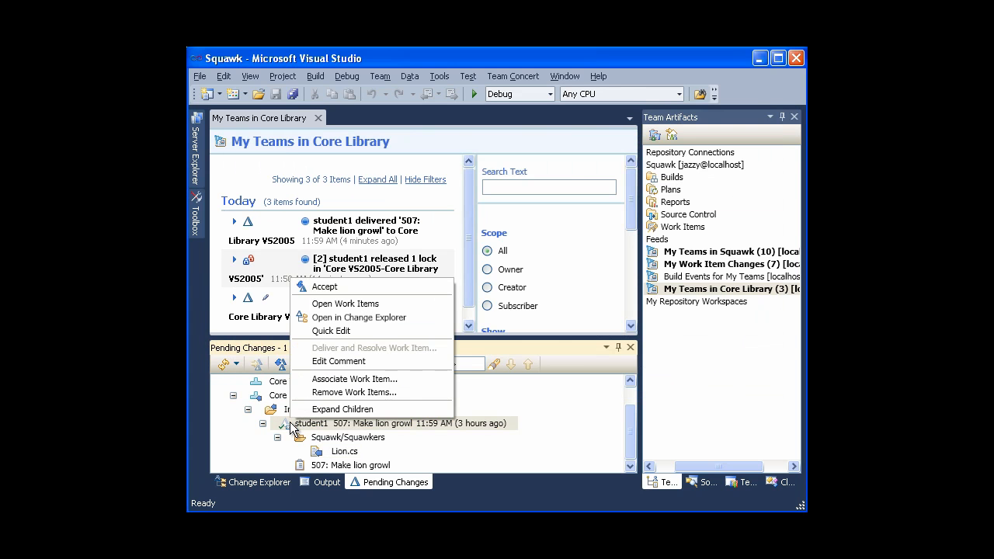
{"action": "left_click", "coordinate": [302, 306]}
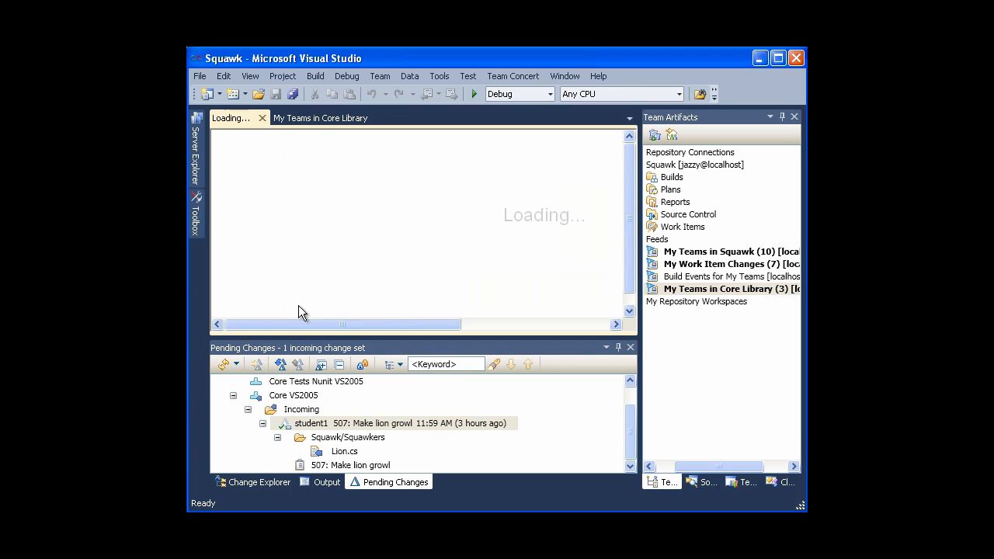
{"action": "left_click", "coordinate": [782, 118]}
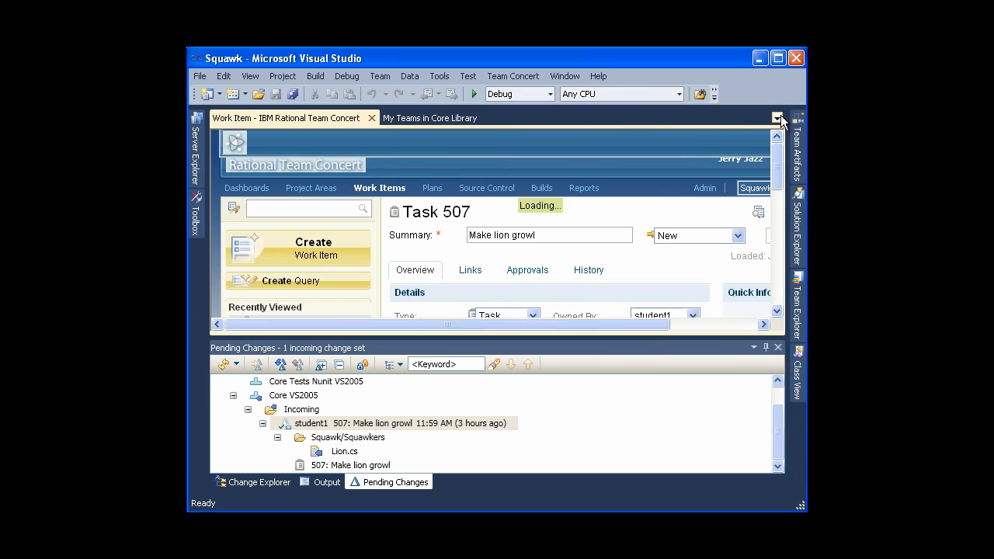
{"action": "left_click_drag", "start_coordinate": [782, 157], "coordinate": [783, 200]}
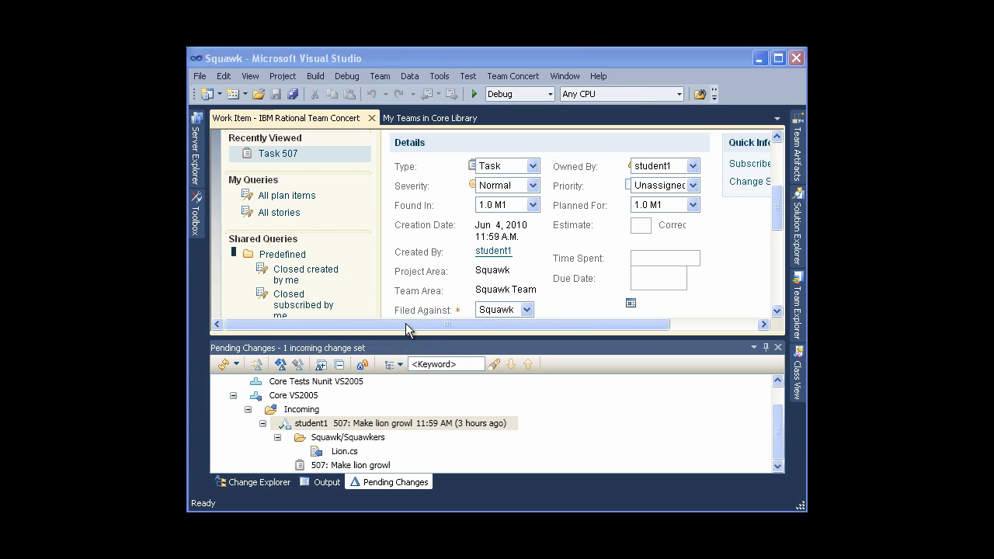
- Accept all incoming changes of the Core VS2005 component into the repository workspace
{"action": "left_click", "coordinate": [290, 410]}
{"action": "right_click", "coordinate": [289, 411]}
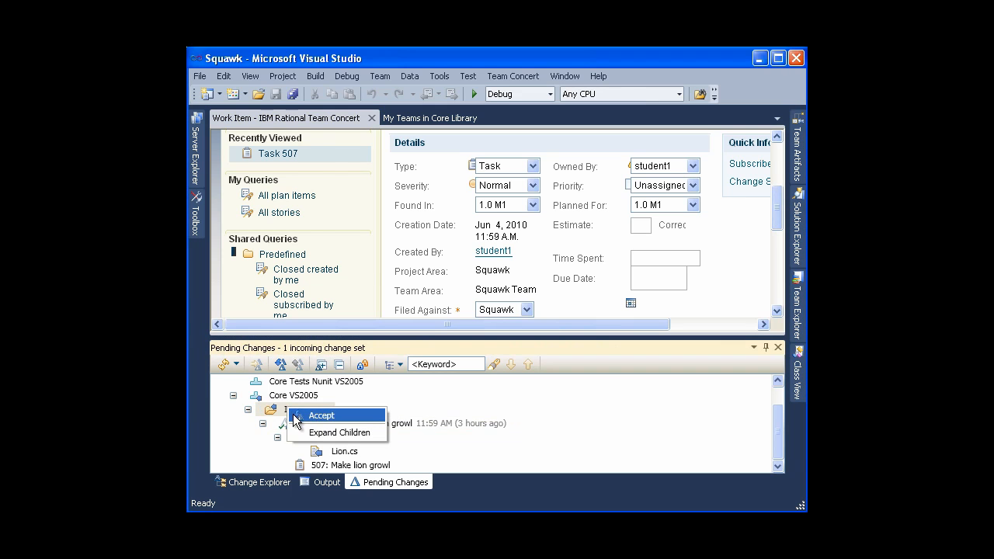
{"action": "left_click", "coordinate": [297, 417]}
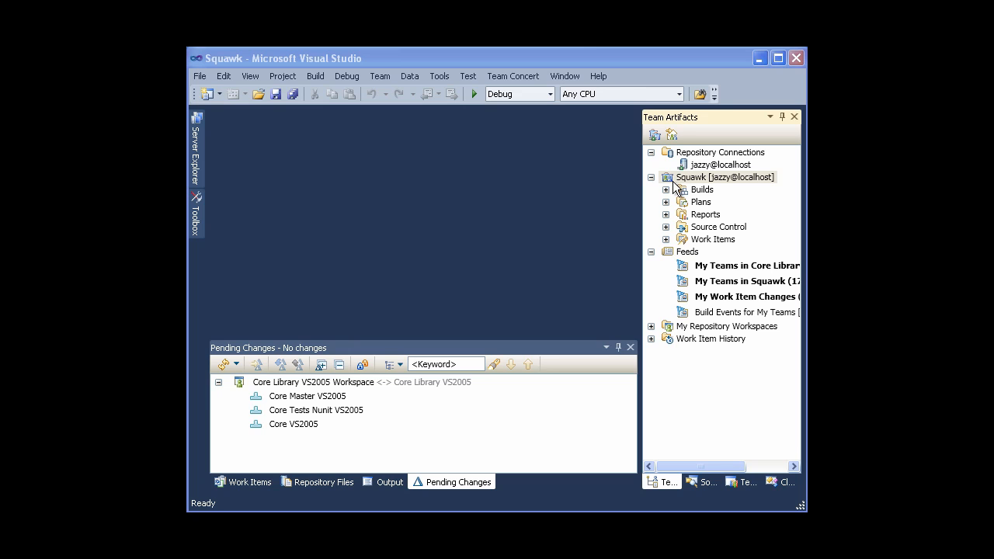
- Create a new Visual C# Windows Class Library project named SquawkLibrary, keeping the default location and Jazz sharing option
{"action": "left_click", "coordinate": [207, 75]}
{"action": "mouse_move", "coordinate": [208, 98]}
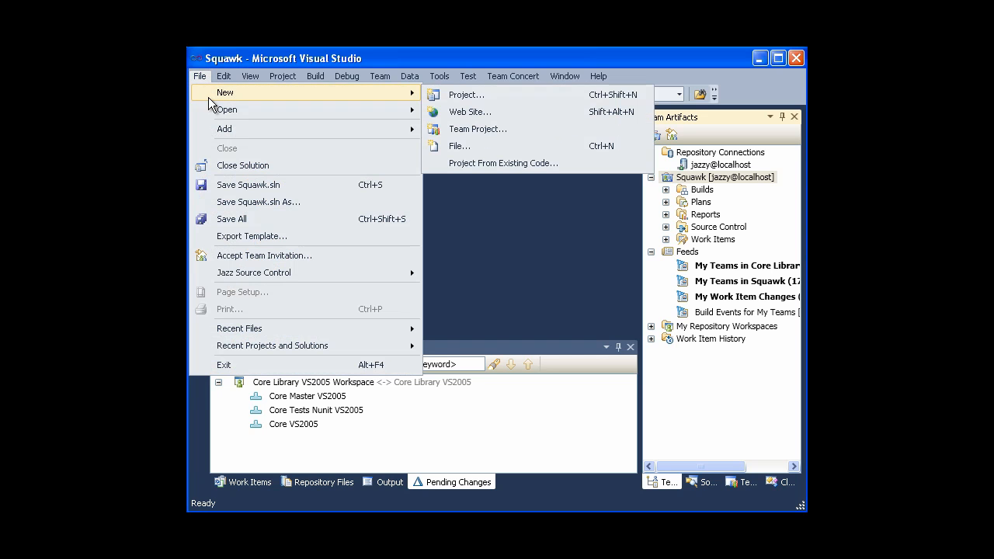
{"action": "left_click", "coordinate": [431, 94]}
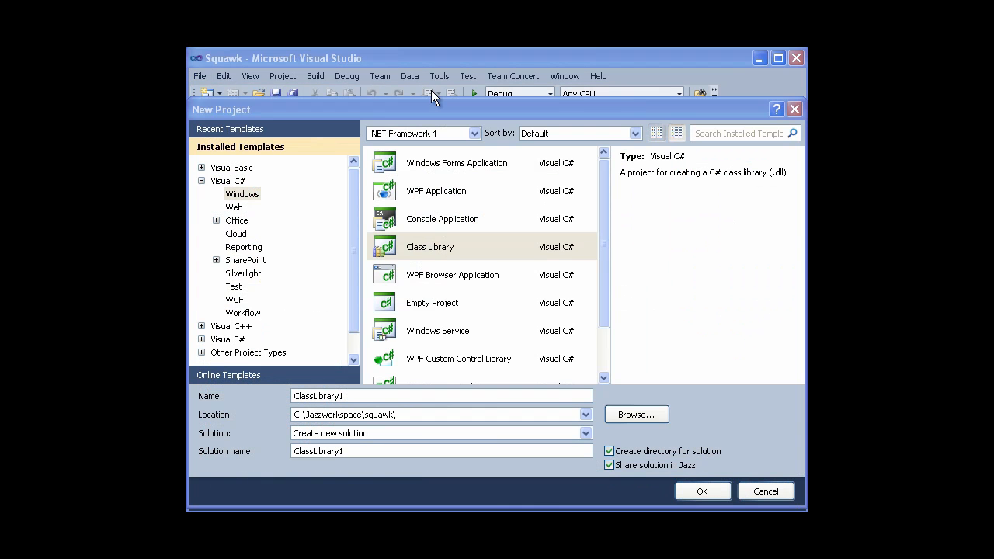
{"action": "left_click", "coordinate": [254, 192]}
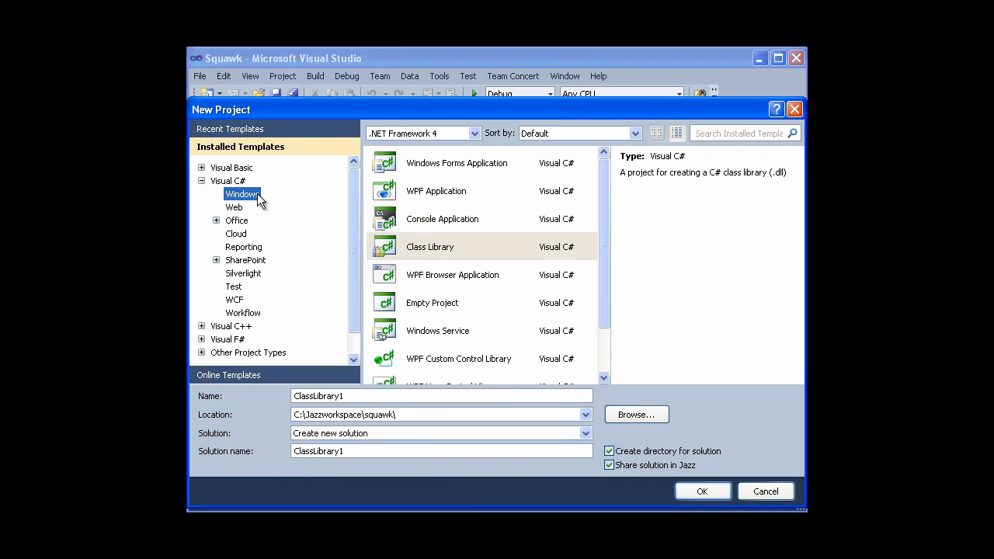
{"action": "left_click", "coordinate": [381, 247]}
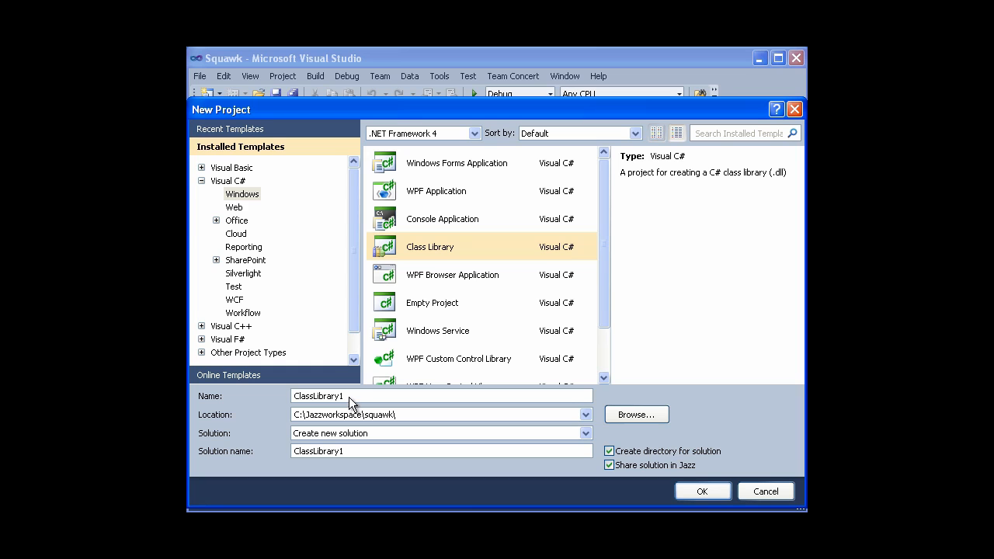
{"action": "type", "text": "SquawkLibrary"}
{"action": "left_click", "coordinate": [685, 488]}
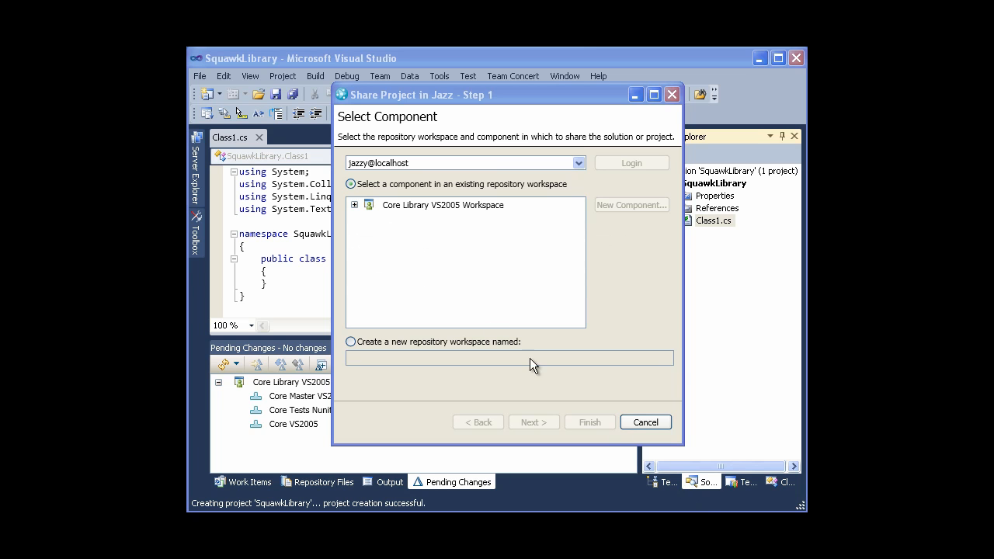
- Share the SquawkLibrary solution in the Core VS2005 component of Core Library VS2005 Workspace, keeping the default ignore patterns
{"action": "left_click", "coordinate": [355, 205]}
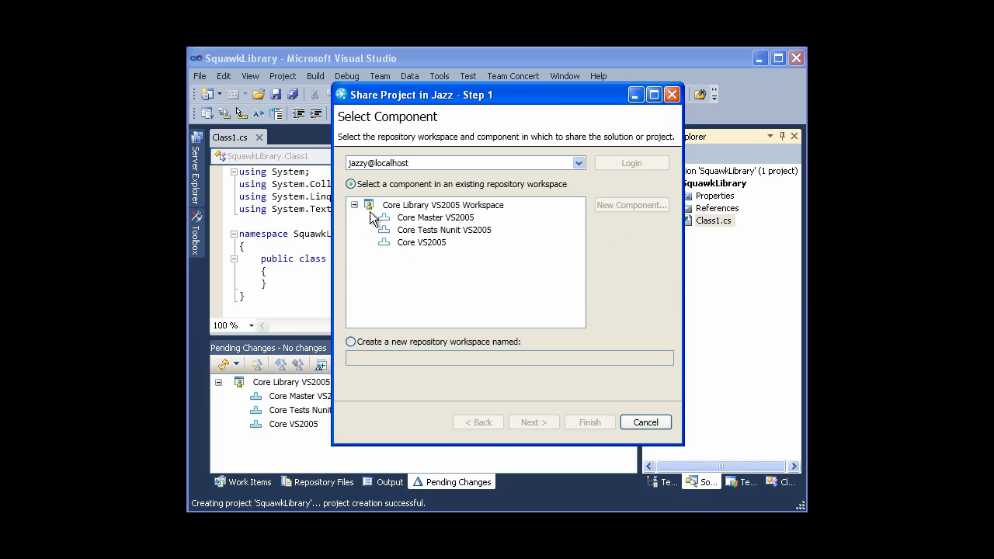
{"action": "left_click", "coordinate": [409, 243]}
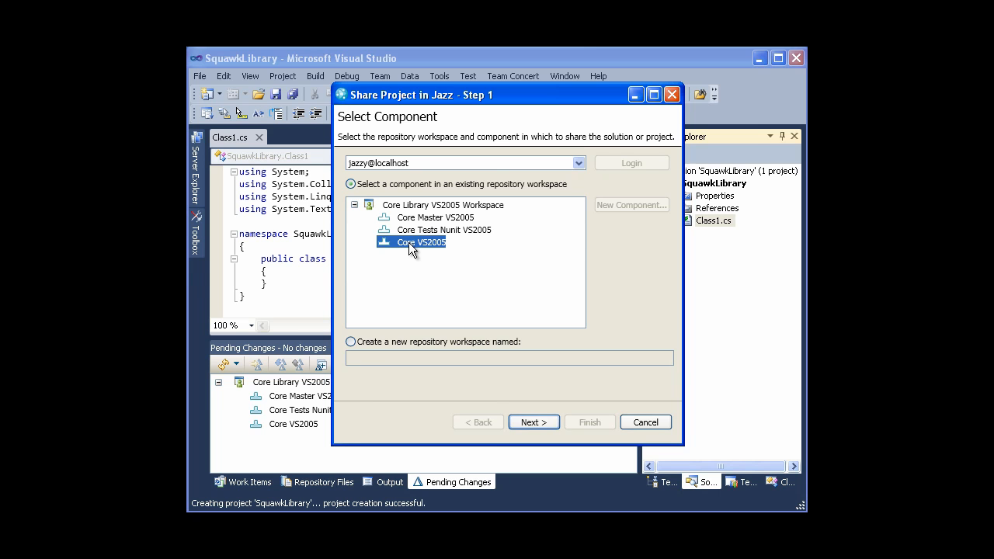
{"action": "left_click", "coordinate": [519, 423]}
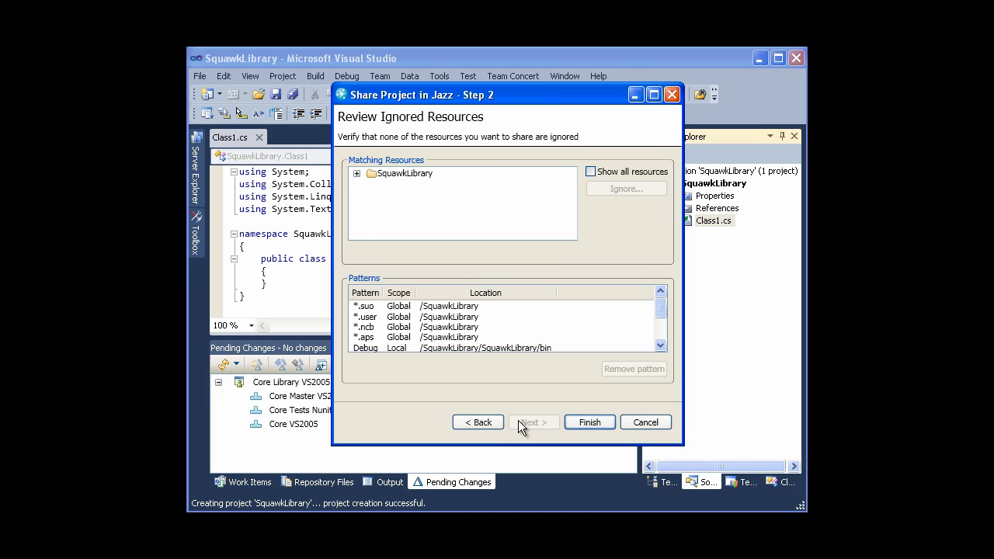
{"action": "left_click", "coordinate": [574, 421]}
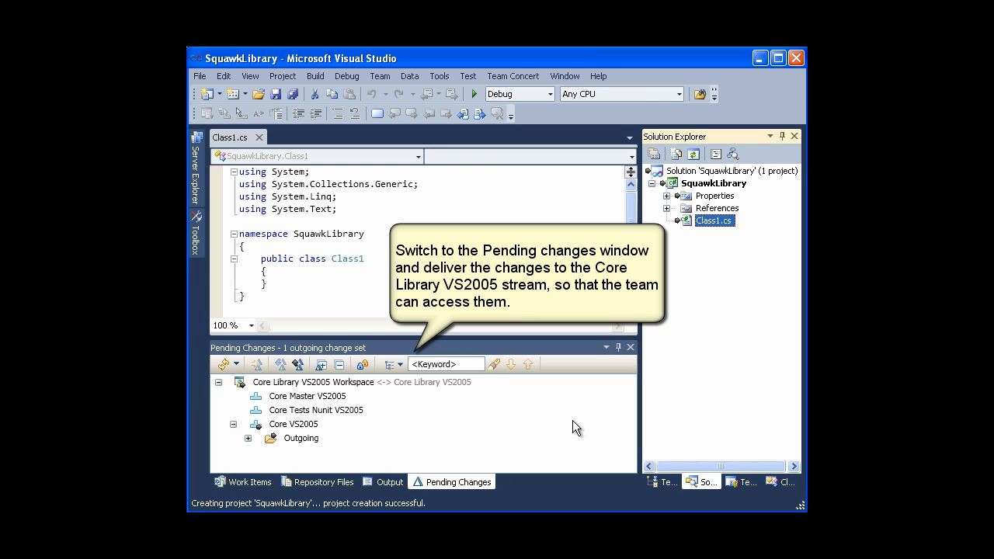
- Expand the outgoing "Share projects" changes of Core VS2005 and deliver them to the Core Library VS2005 stream
{"action": "left_click", "coordinate": [576, 432]}
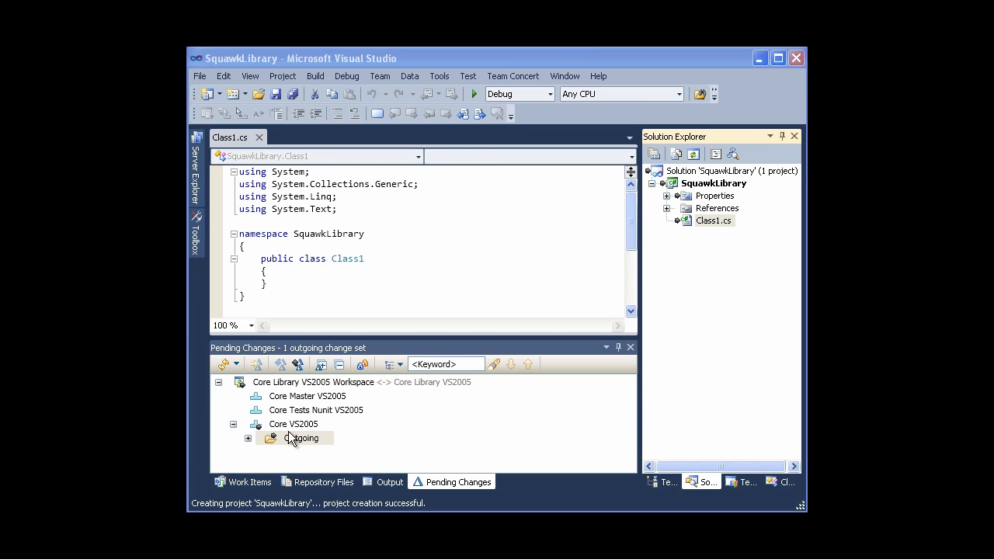
{"action": "left_click", "coordinate": [248, 438]}
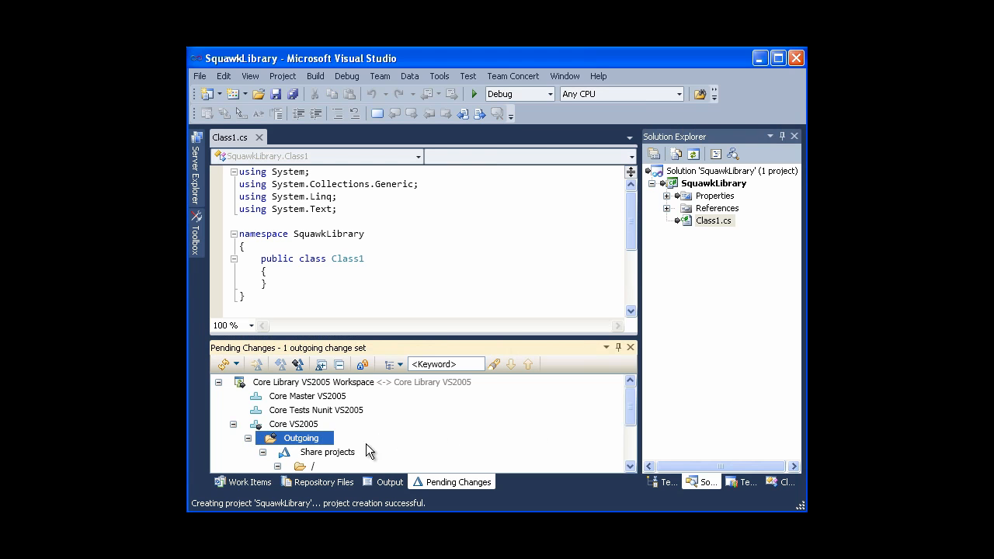
{"action": "mouse_move", "coordinate": [623, 415]}
{"action": "left_mouse_down"}
{"action": "mouse_move", "coordinate": [624, 452]}
{"action": "mouse_move", "coordinate": [625, 427]}
{"action": "left_mouse_up"}
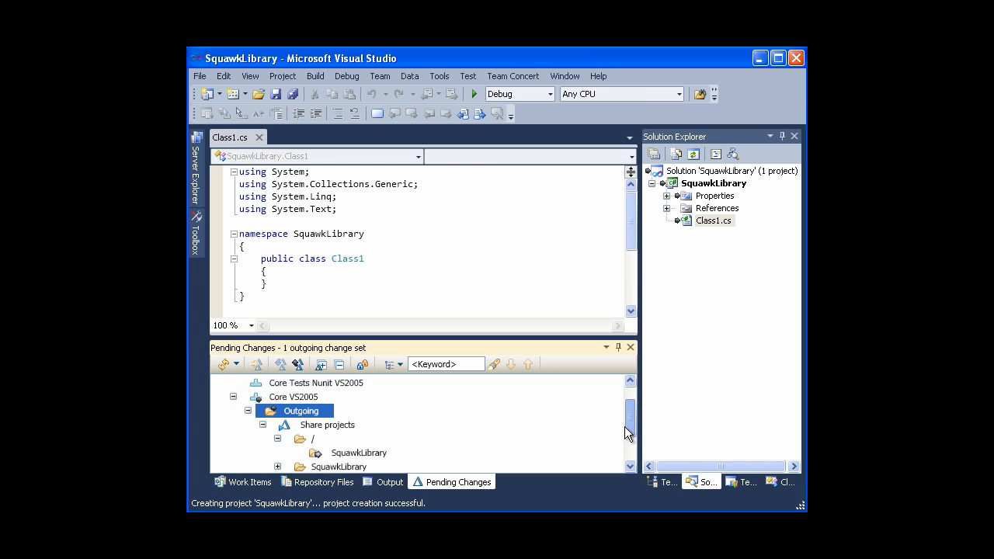
{"action": "right_click", "coordinate": [268, 411]}
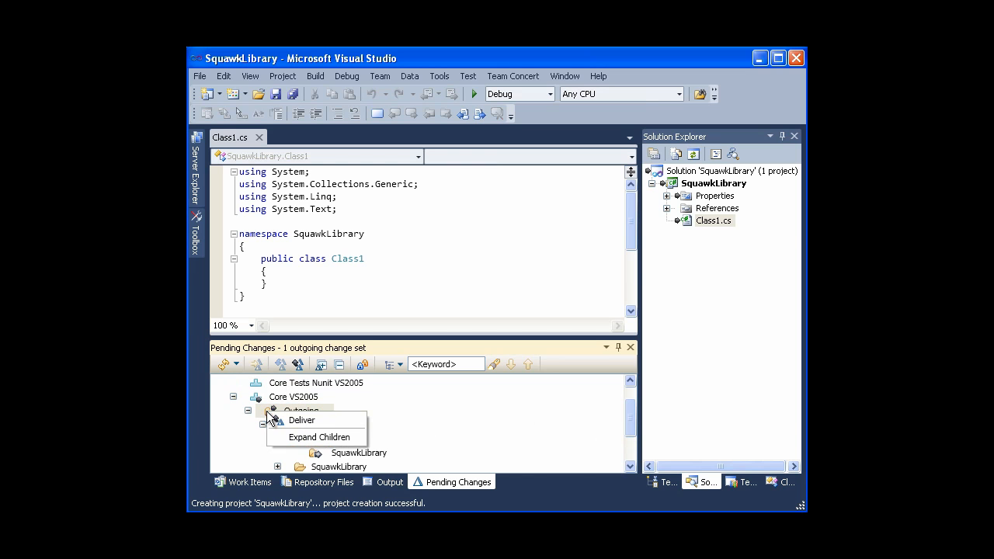
{"action": "left_click", "coordinate": [329, 421]}
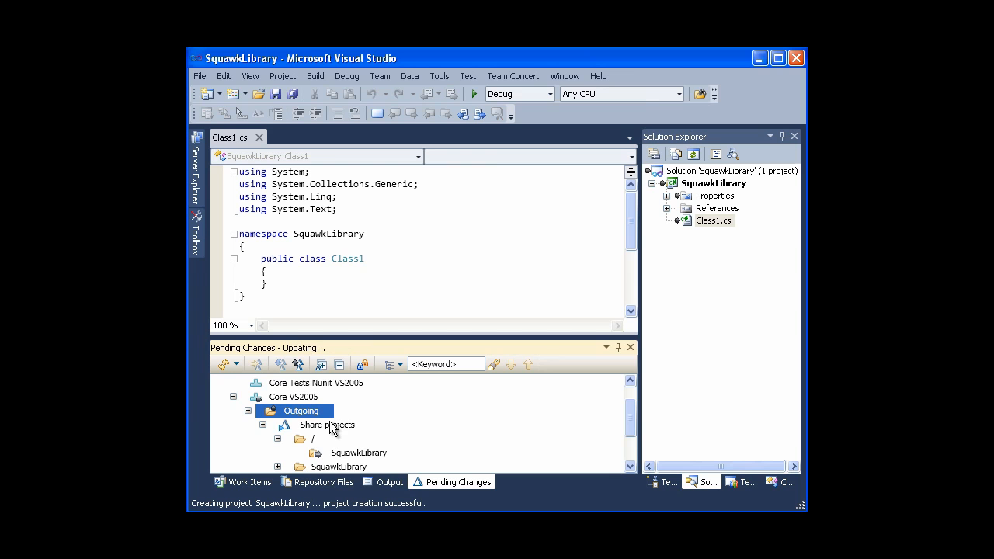